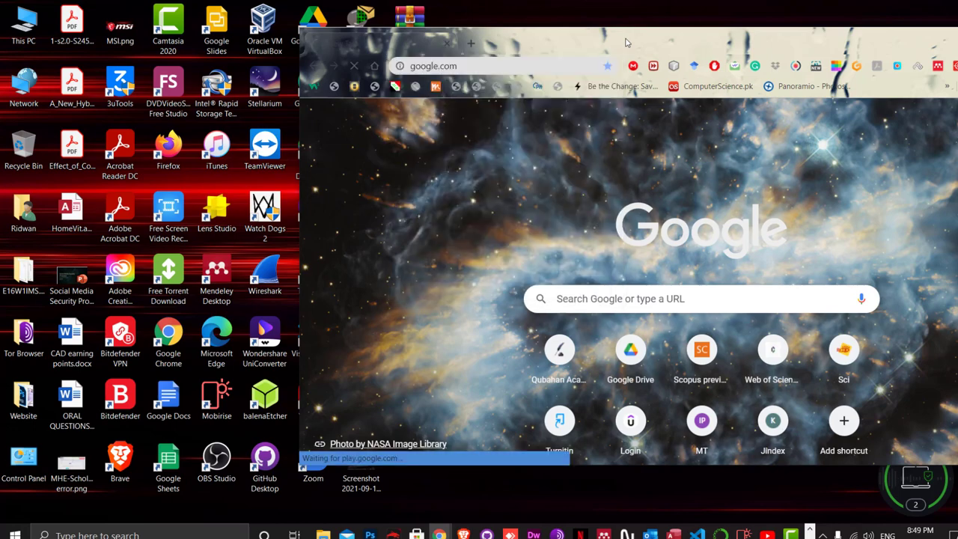
Step: Maximize the browser window and search Google for "android studio"
{"action": "double_click", "coordinate": [702, 50]}
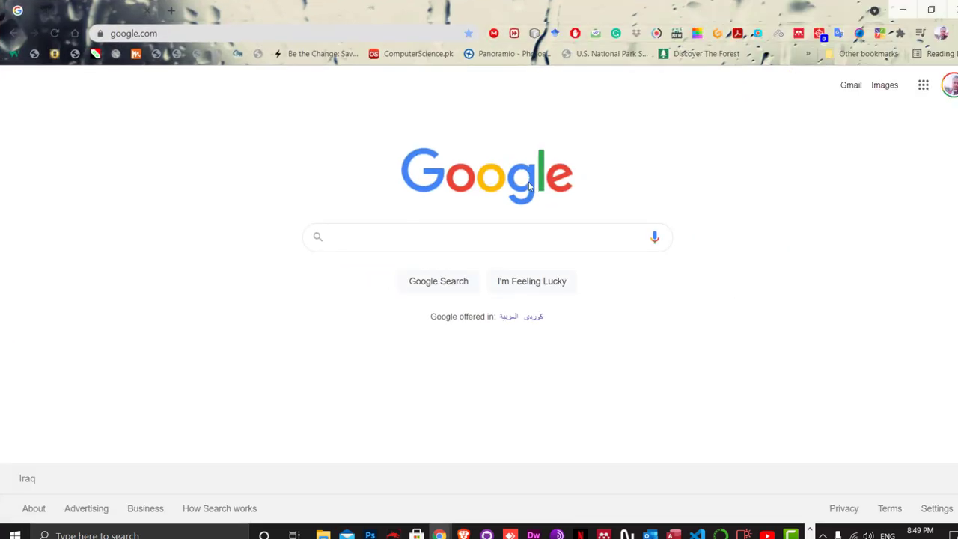
{"action": "left_click", "coordinate": [479, 235]}
{"action": "type", "text": "anr"}
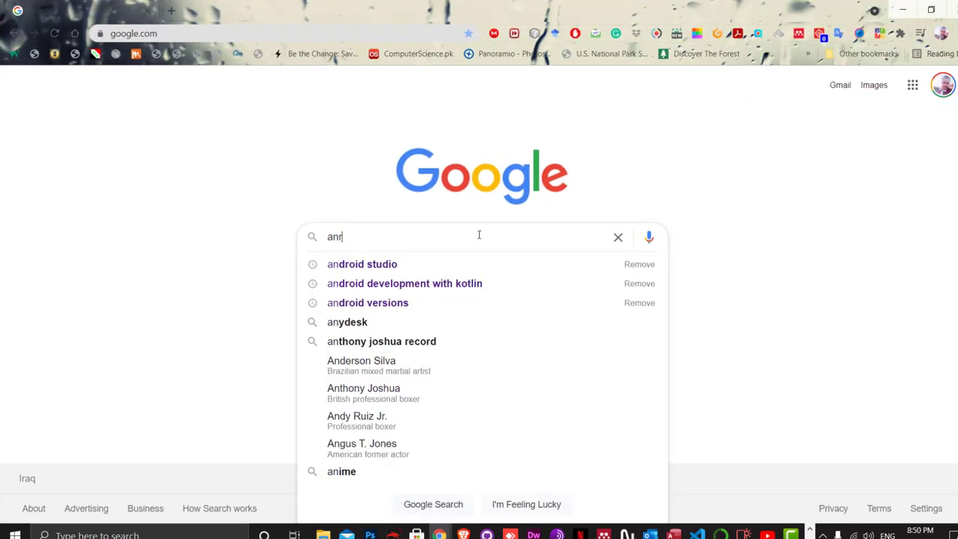
{"action": "type", "text": "d"}
{"action": "key", "text": "BackSpace"}
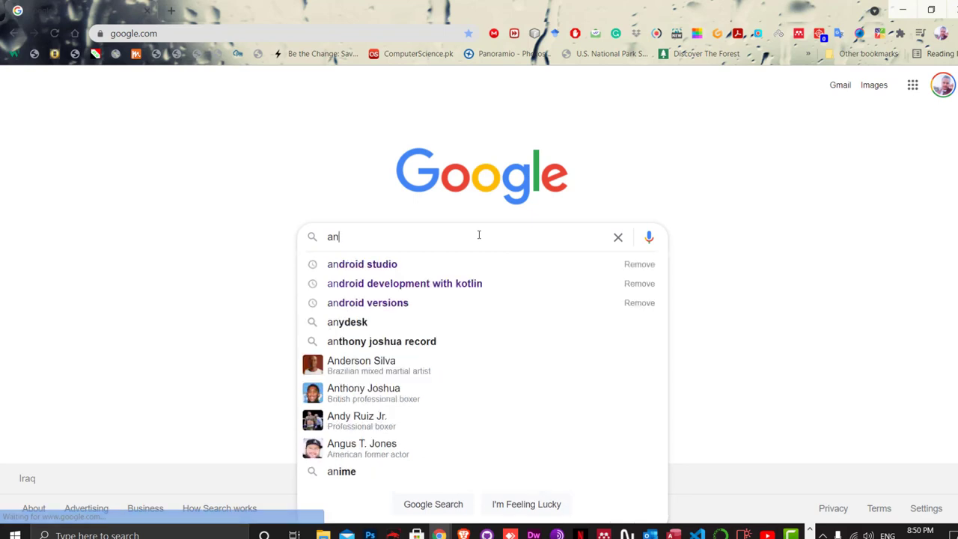
{"action": "type", "text": "dro"}
{"action": "key", "text": "Down"}
{"action": "key", "text": "Return"}
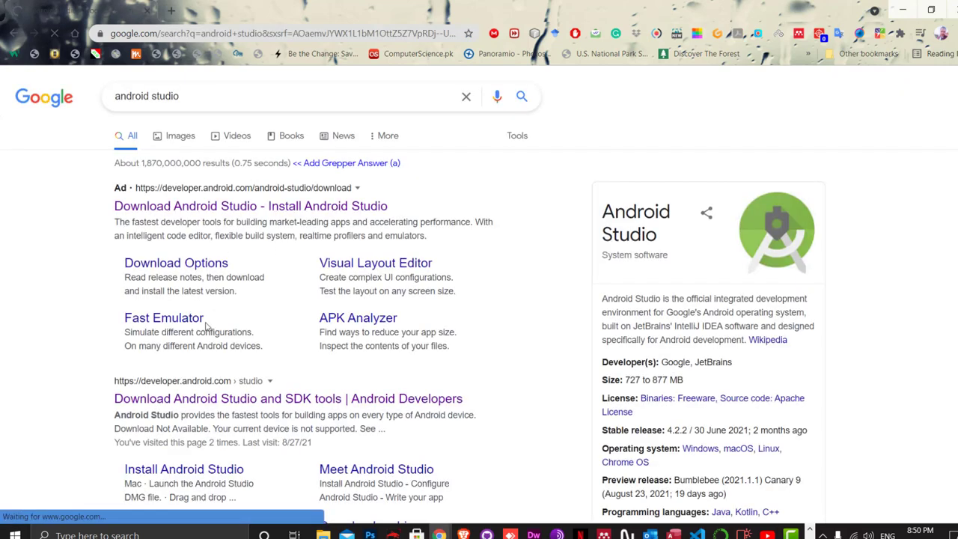
Step: Open the "Download Android Studio and SDK tools | Android Developers" search result
{"action": "scroll", "coordinate": [336, 299], "scroll_direction": "down", "scroll_amount": 2}
{"action": "mouse_move", "coordinate": [476, 271]}
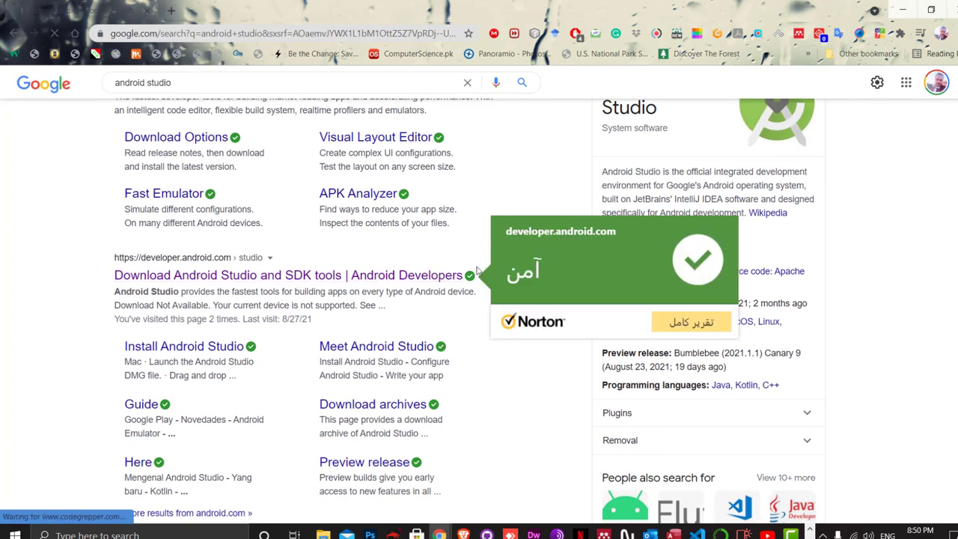
{"action": "left_click", "coordinate": [403, 275]}
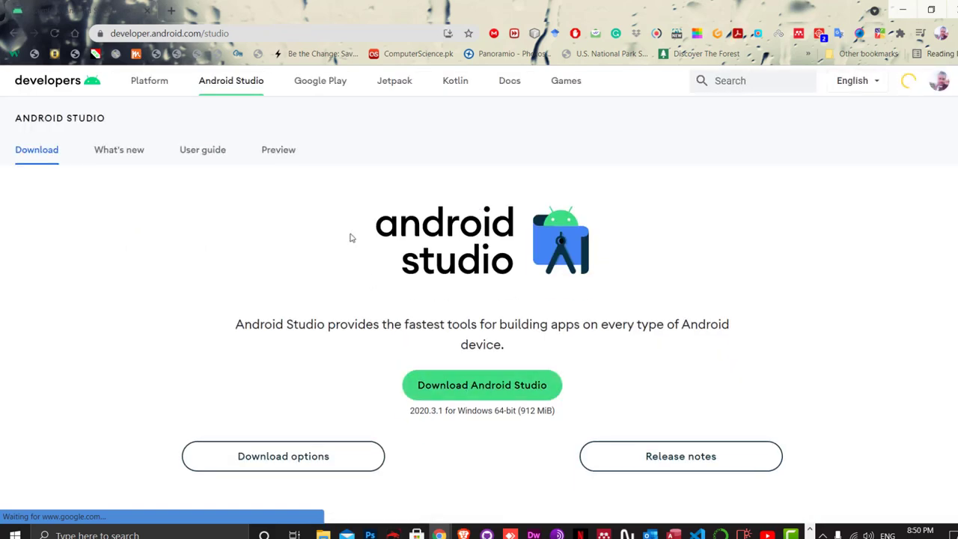
{"action": "key", "text": "ctrl+t"}
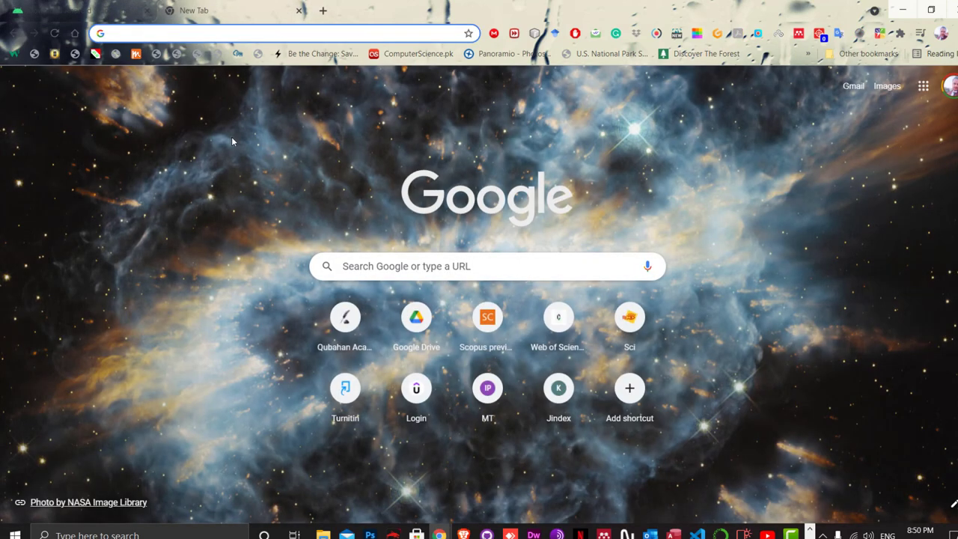
{"action": "type", "text": "devek"}
{"action": "key", "text": "BackSpace"}
{"action": "type", "text": "l"}
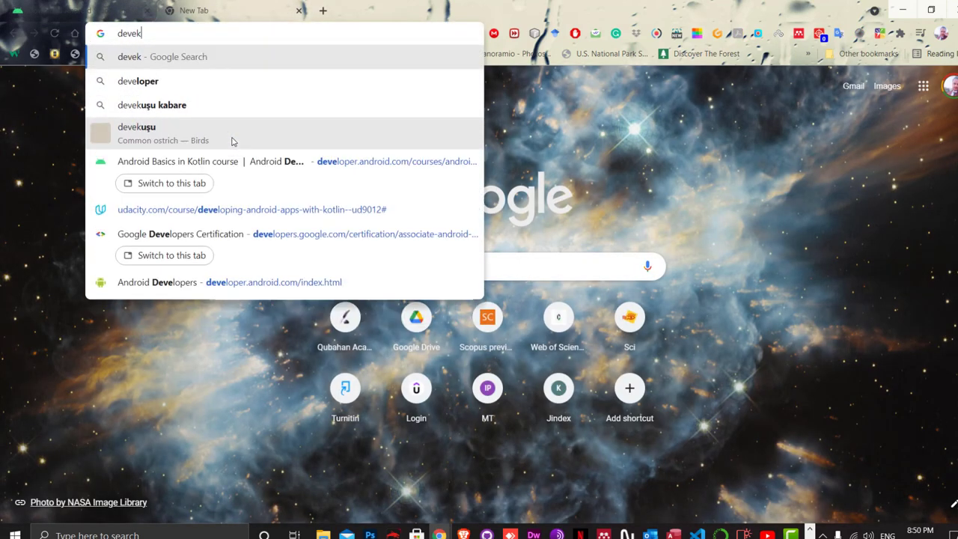
{"action": "key", "text": "BackSpace"}
{"action": "key", "text": "BackSpace"}
{"action": "key", "text": "BackSpace"}
{"action": "key", "text": "BackSpace"}
{"action": "key", "text": "BackSpace"}
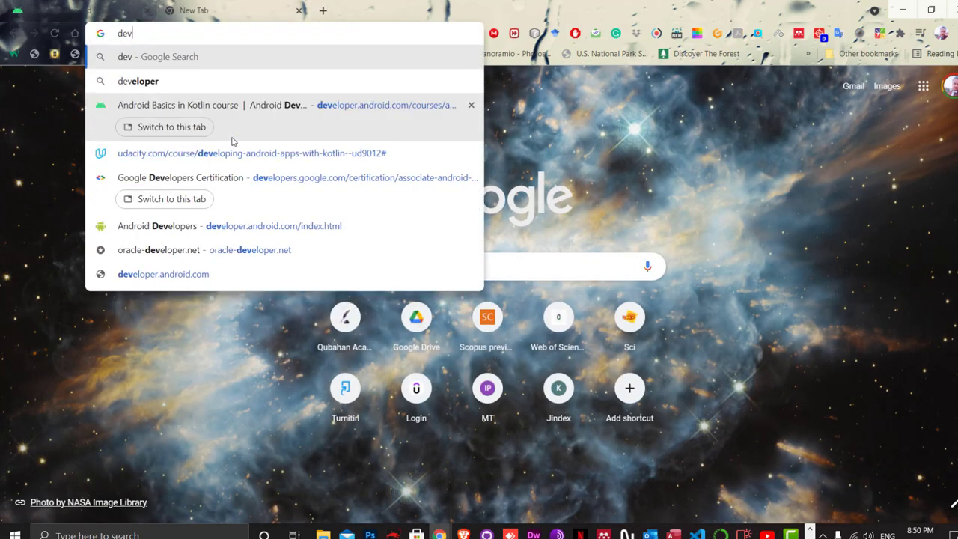
{"action": "type", "text": "https://developer.android.com/studio"}
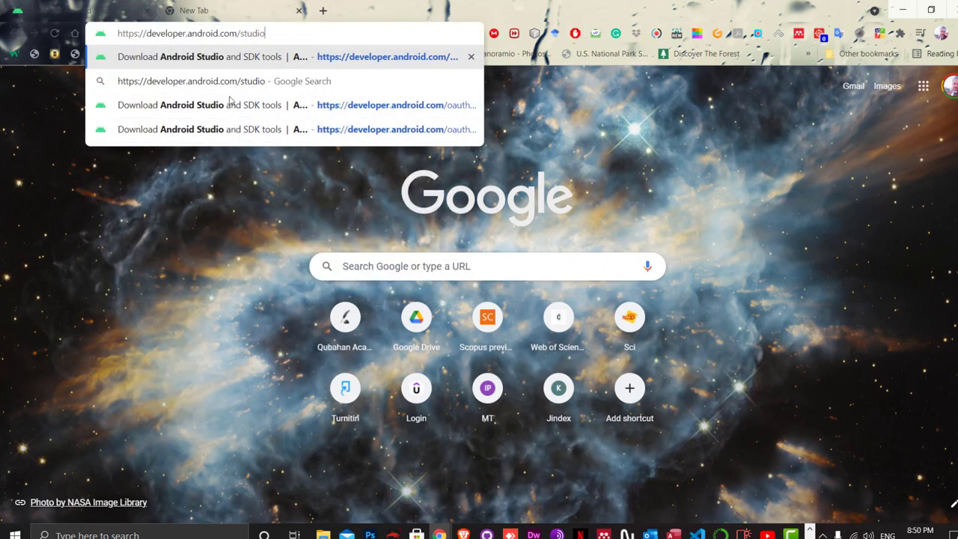
{"action": "key", "text": "Return"}
{"action": "left_click", "coordinate": [265, 34]}
{"action": "key", "text": "ctrl+c"}
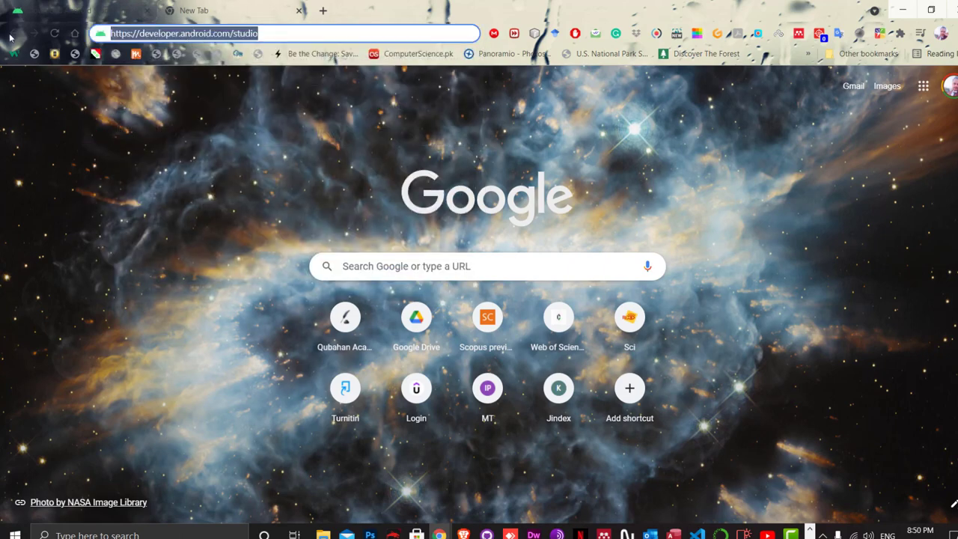
{"action": "key", "text": "Return"}
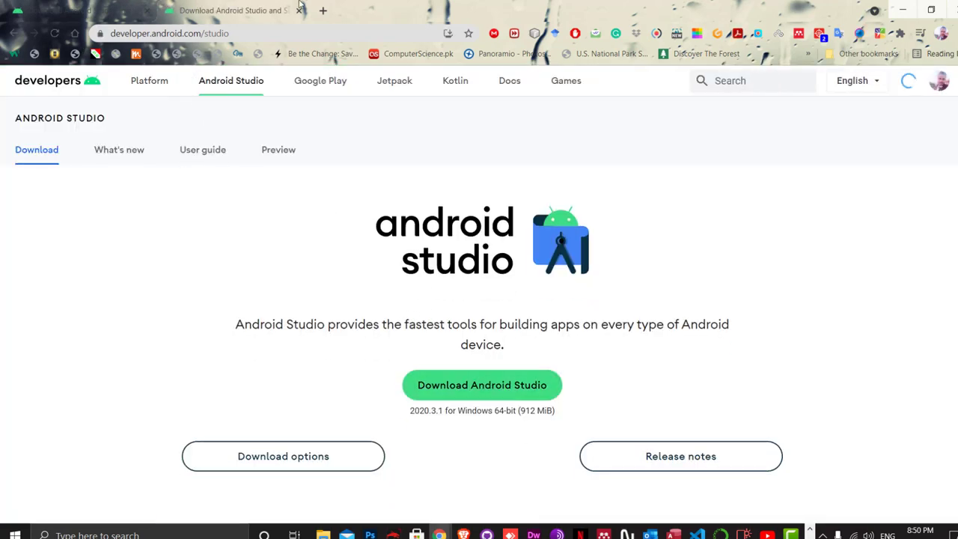
Step: Load developer.android.com in another new tab and go from there to the Android Studio page
{"action": "left_click", "coordinate": [322, 10]}
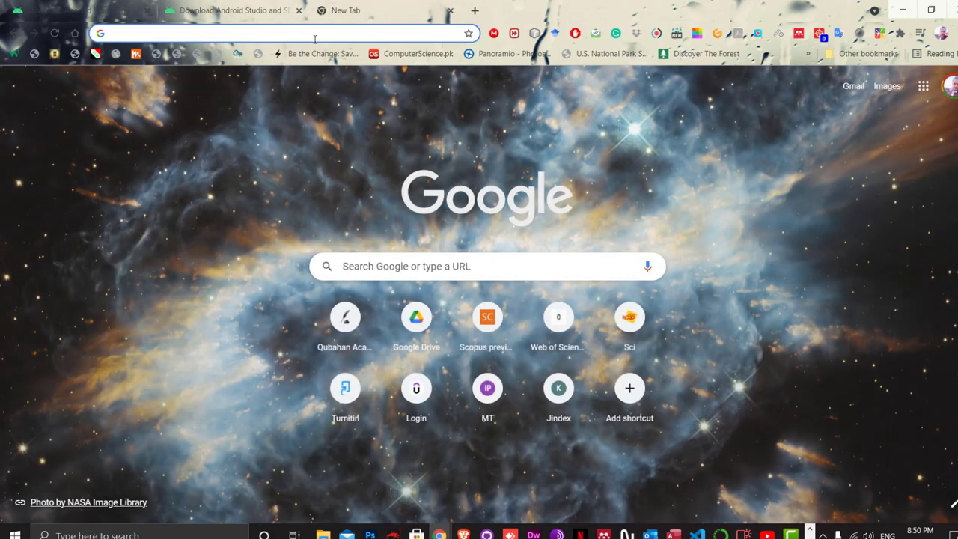
{"action": "key", "text": "ctrl+v"}
{"action": "key", "text": "BackSpace"}
{"action": "key", "text": "BackSpace"}
{"action": "key", "text": "BackSpace"}
{"action": "key", "text": "BackSpace"}
{"action": "key", "text": "BackSpace"}
{"action": "key", "text": "BackSpace"}
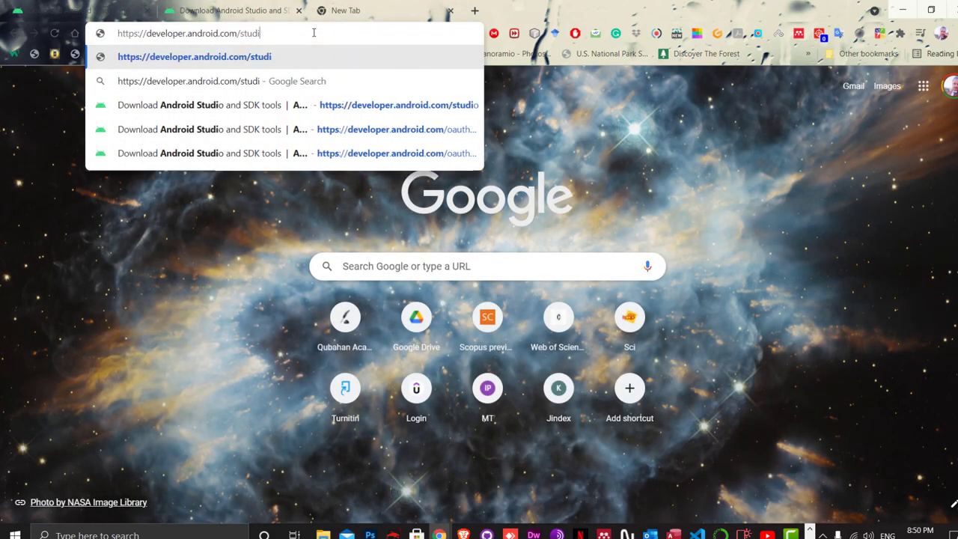
{"action": "key", "text": "Return"}
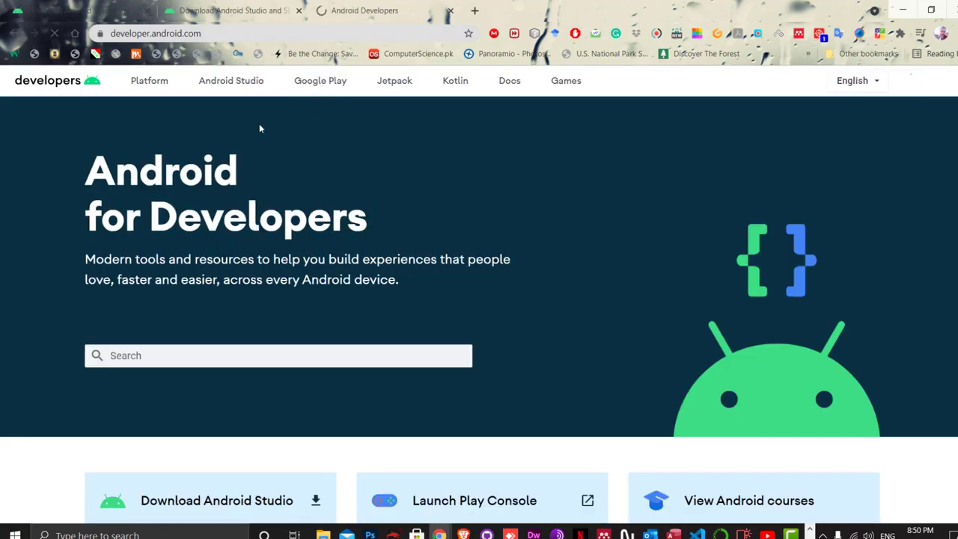
{"action": "left_click", "coordinate": [233, 88]}
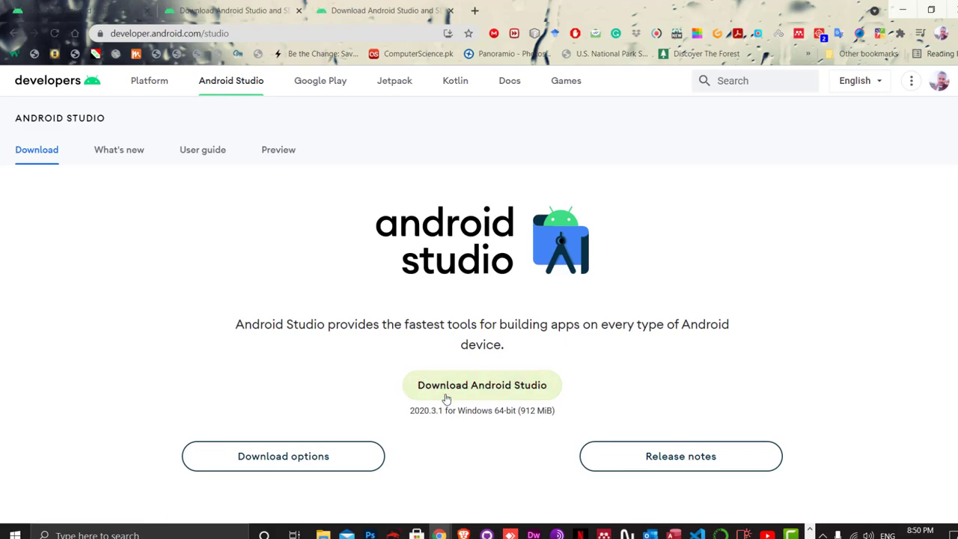
Step: Agree to the Android Studio terms and conditions and start downloading Android Studio 2020.3.1 for Windows
{"action": "left_click", "coordinate": [447, 396]}
{"action": "scroll", "coordinate": [471, 237], "scroll_direction": "down", "scroll_amount": 9}
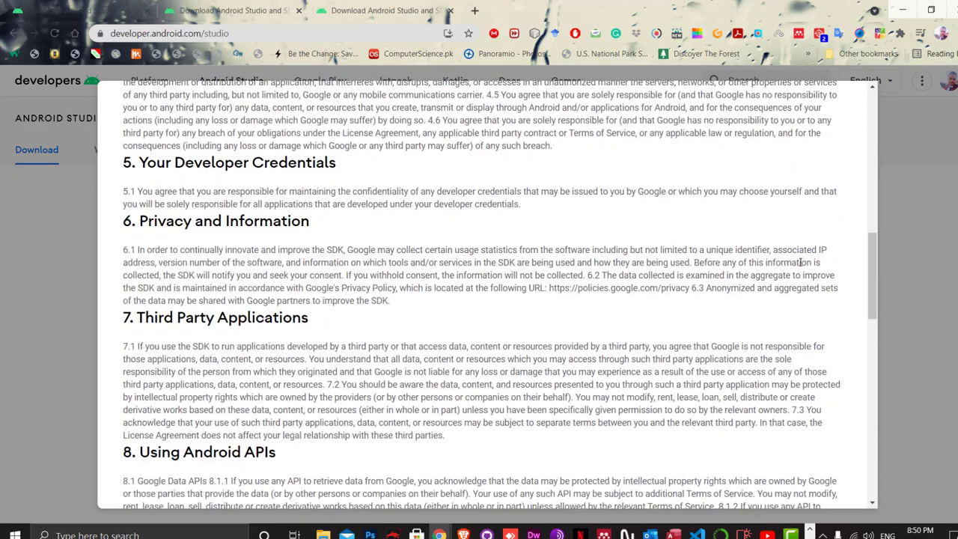
{"action": "scroll", "coordinate": [880, 187], "scroll_direction": "up", "scroll_amount": 4}
{"action": "scroll", "coordinate": [880, 192], "scroll_direction": "down", "scroll_amount": 15}
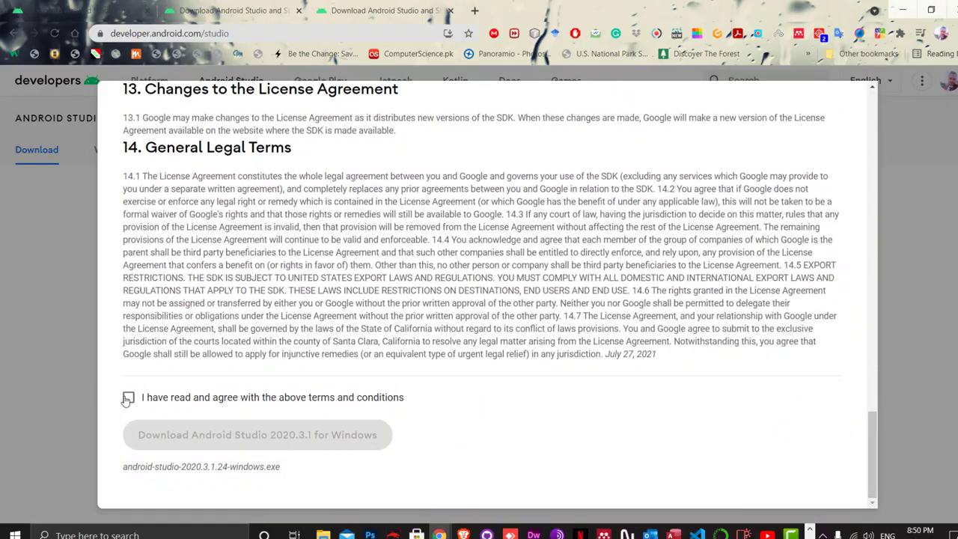
{"action": "left_click", "coordinate": [128, 399]}
{"action": "left_click", "coordinate": [184, 433]}
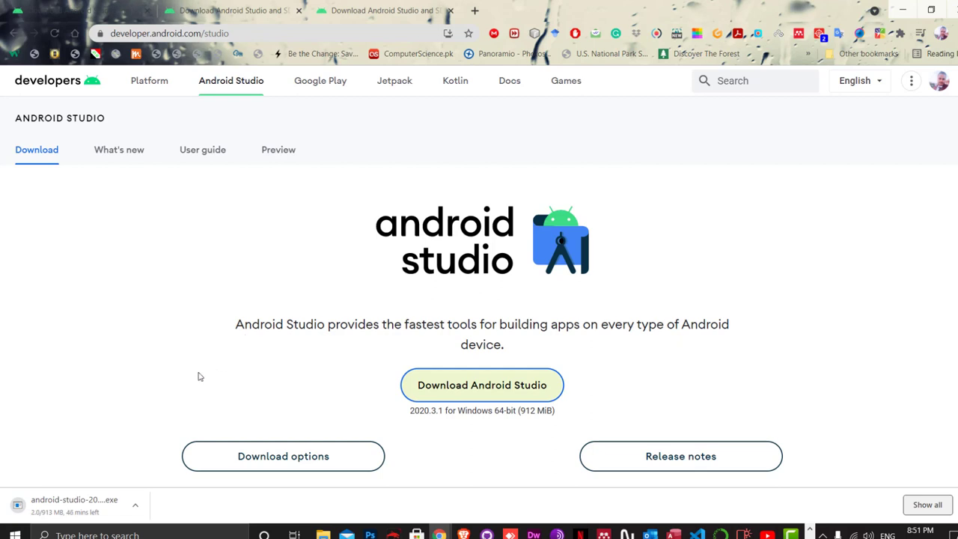
Step: Show the full list of browser downloads and copy the link address of android-studio-2020.3.1.24-windows.exe
{"action": "right_click", "coordinate": [90, 502]}
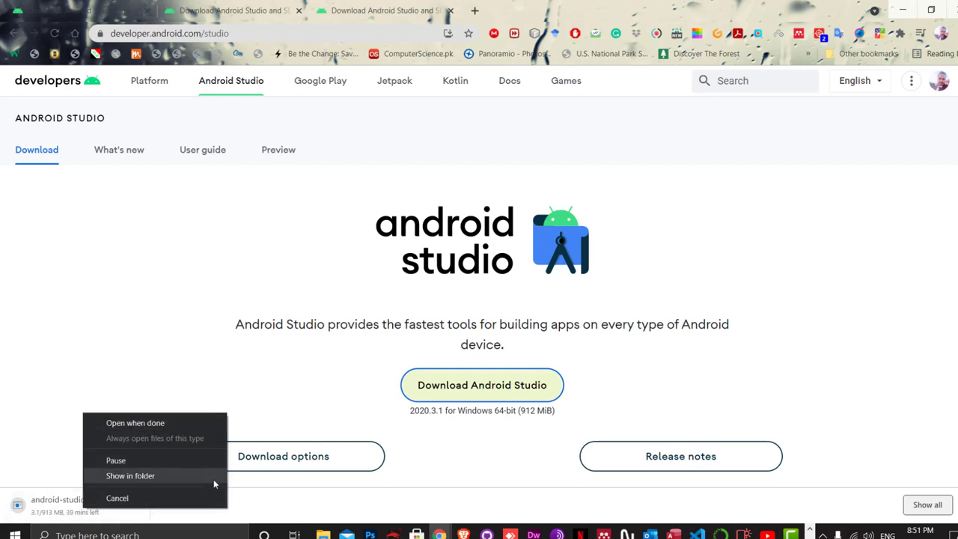
{"action": "left_click", "coordinate": [926, 505]}
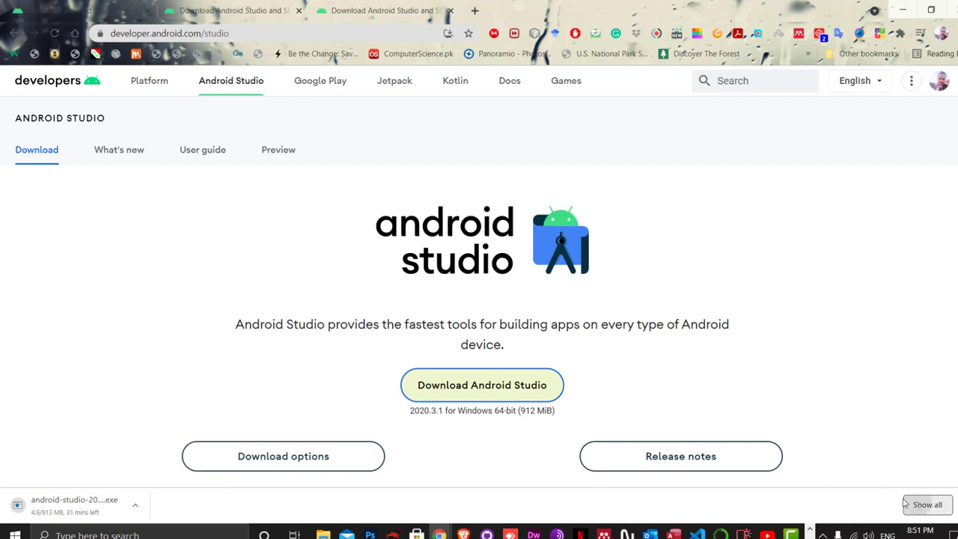
{"action": "right_click", "coordinate": [416, 177]}
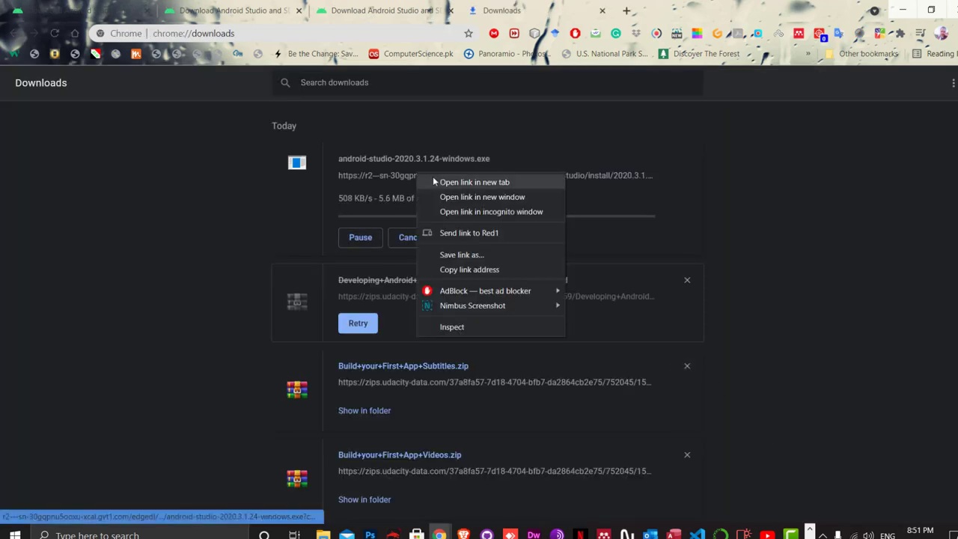
{"action": "left_click", "coordinate": [473, 269]}
Step: Switch to Internet Download Manager, add the copied installer link as a new URL and start its download
{"action": "left_click", "coordinate": [810, 532]}
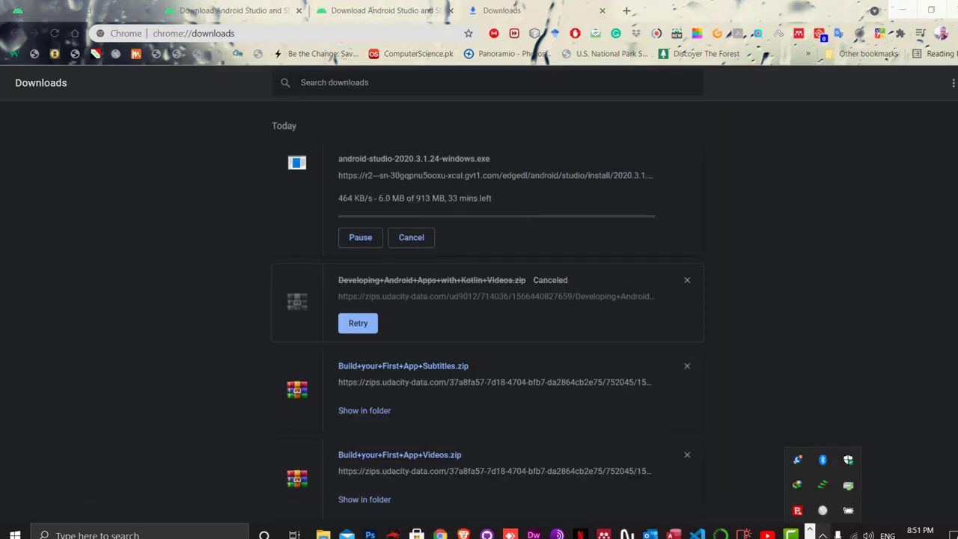
{"action": "left_click", "coordinate": [797, 484]}
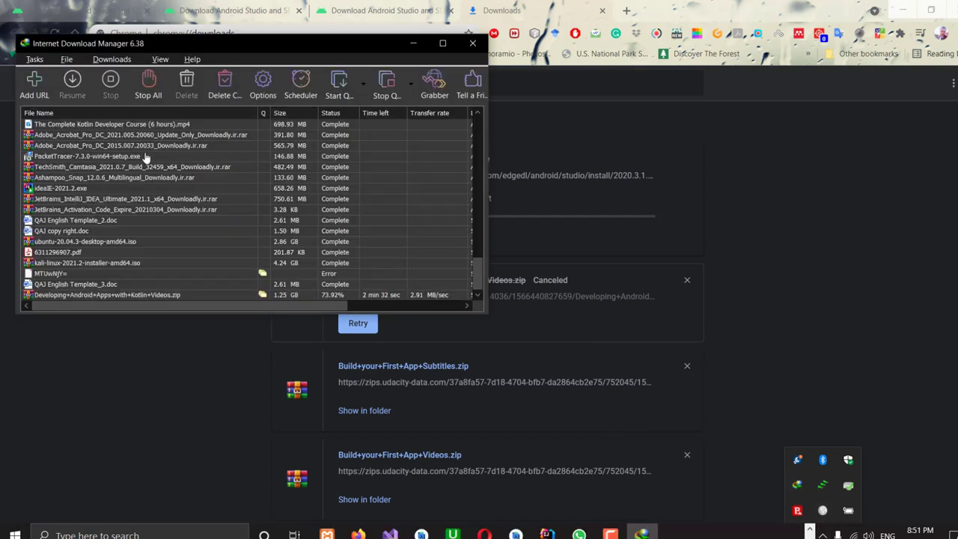
{"action": "left_click", "coordinate": [34, 81]}
{"action": "left_click", "coordinate": [377, 167]}
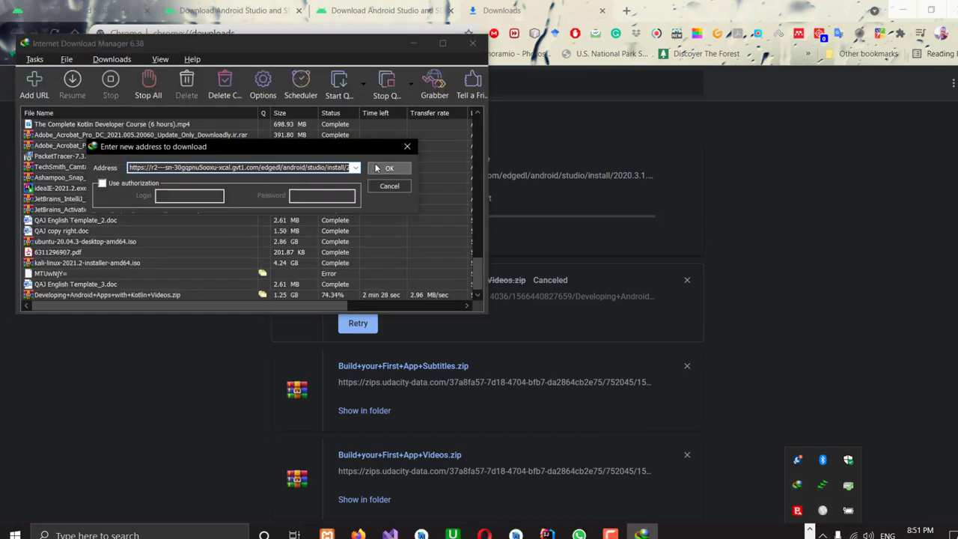
{"action": "left_click", "coordinate": [483, 323]}
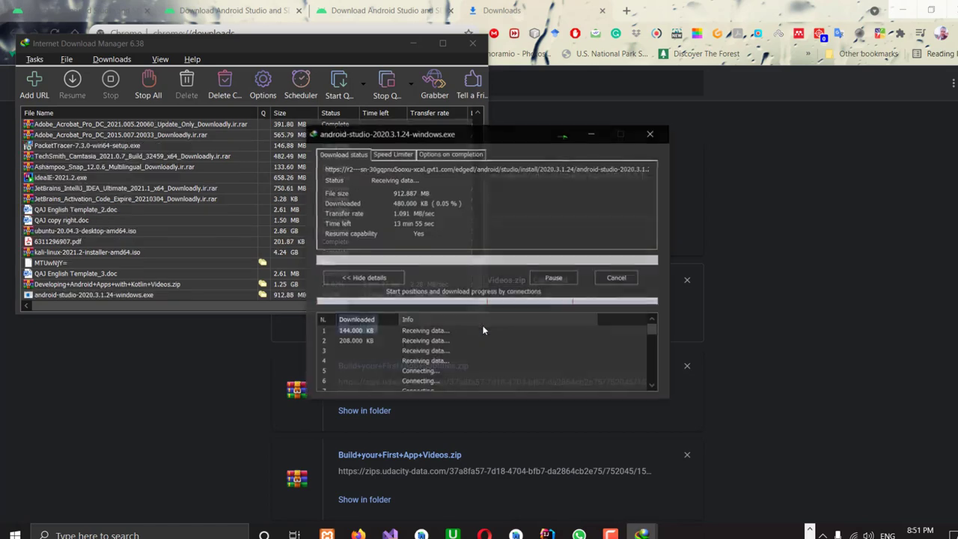
Step: Close the download manager's main window, then cancel the browser's own Android Studio download and close the Downloads page
{"action": "left_click", "coordinate": [473, 44]}
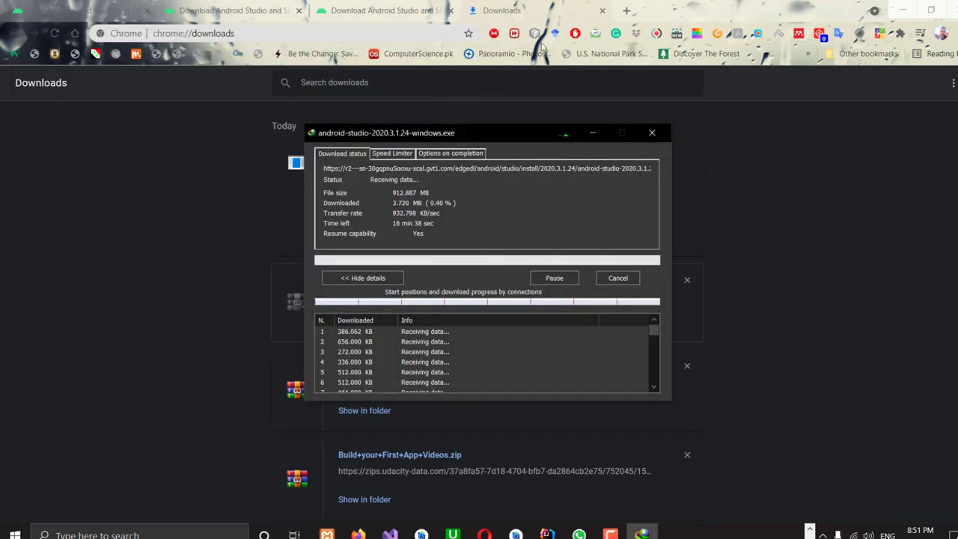
{"action": "left_click", "coordinate": [777, 234]}
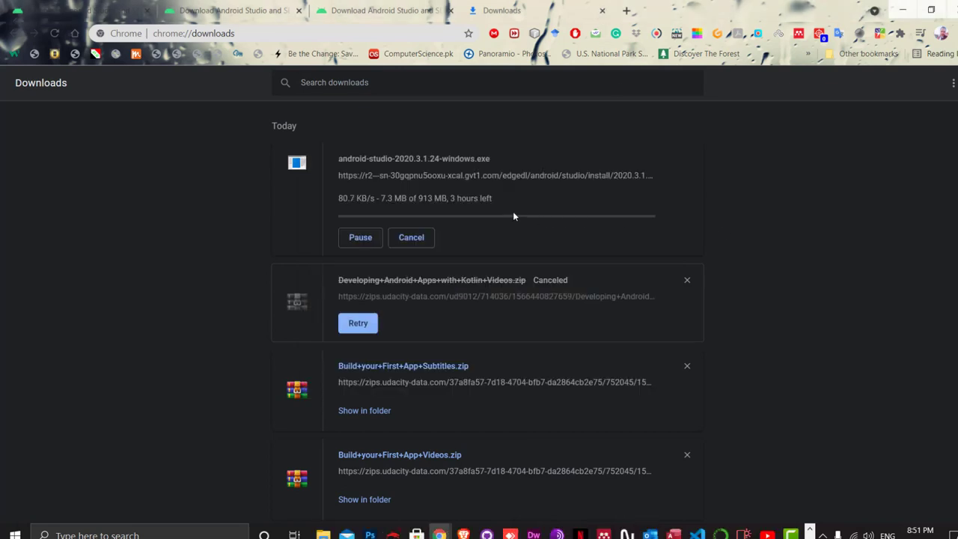
{"action": "left_click", "coordinate": [415, 237]}
{"action": "left_click", "coordinate": [602, 10]}
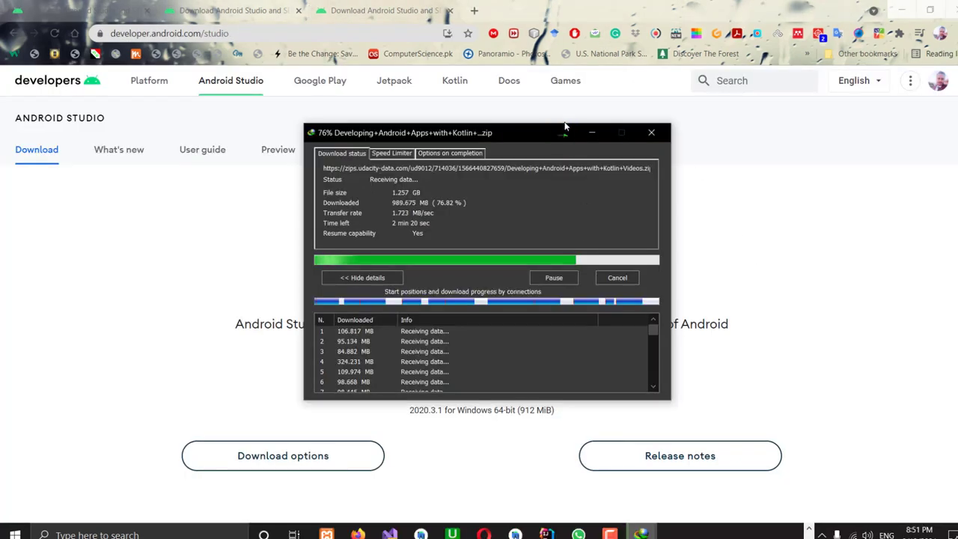
Step: Bring up the download manager's progress window for android-studio-2020.3.1.24-windows.exe
{"action": "left_click", "coordinate": [801, 464]}
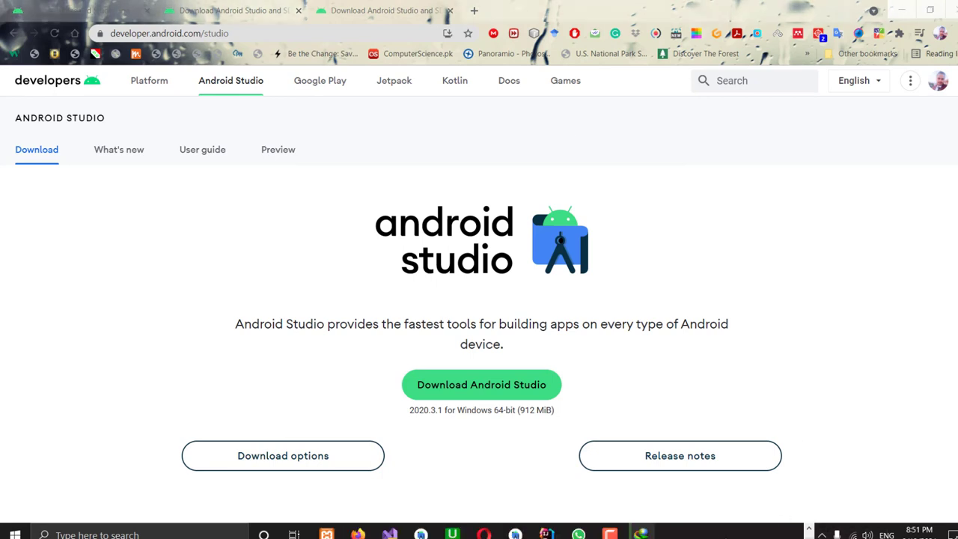
{"action": "mouse_move", "coordinate": [657, 533]}
{"action": "left_click", "coordinate": [725, 476]}
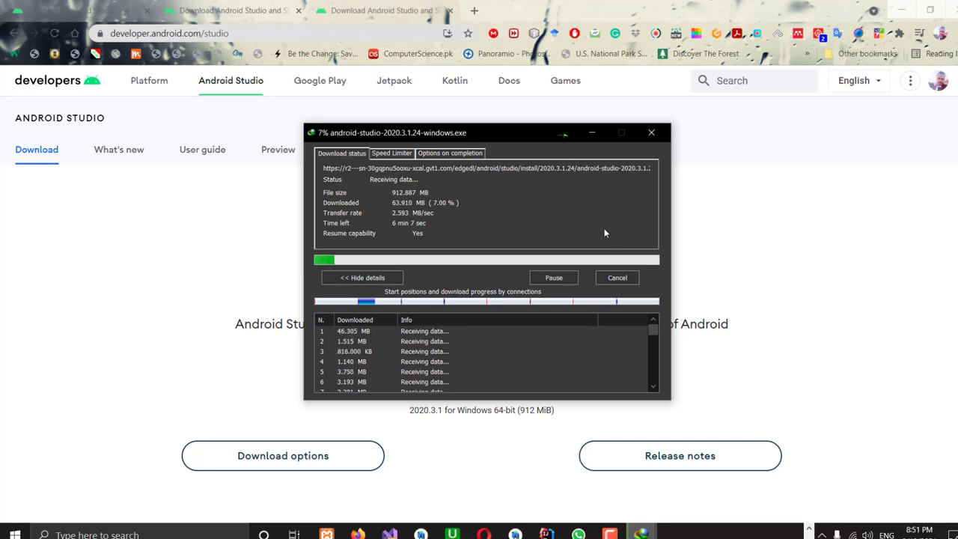
Step: Minimize the browser and reposition the Android Studio download progress window on the desktop
{"action": "left_click", "coordinate": [840, 51]}
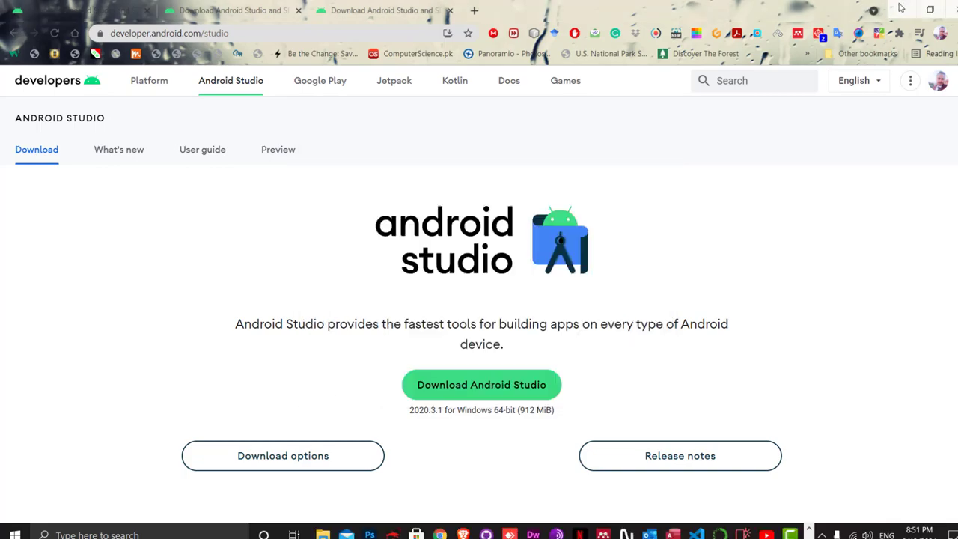
{"action": "left_click", "coordinate": [902, 10]}
{"action": "left_click_drag", "start_coordinate": [525, 134], "coordinate": [634, 152]}
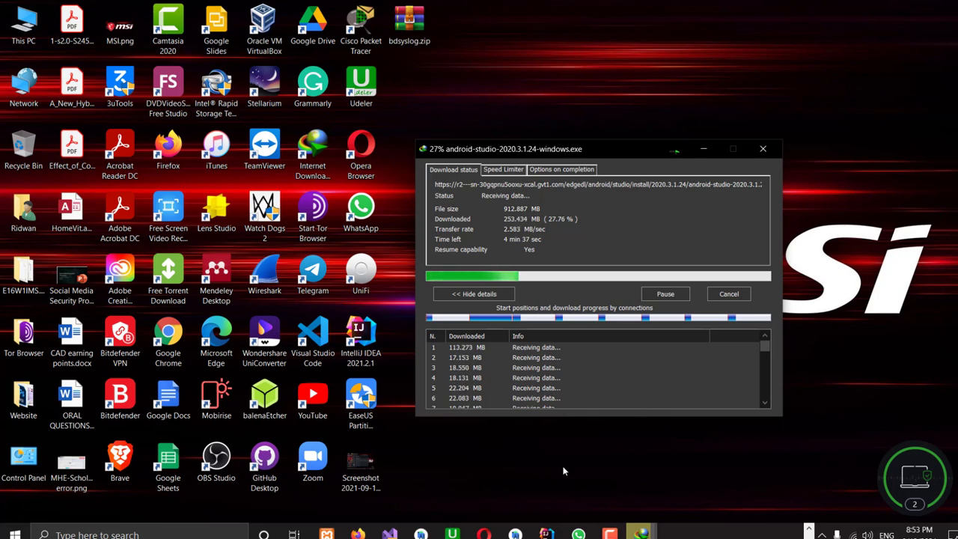
{"action": "left_click", "coordinate": [808, 531]}
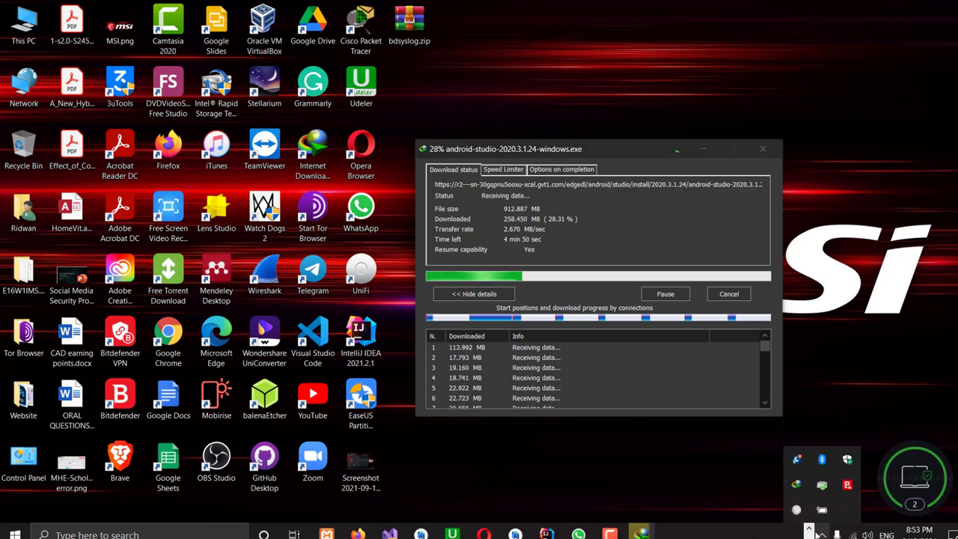
{"action": "left_click", "coordinate": [808, 532]}
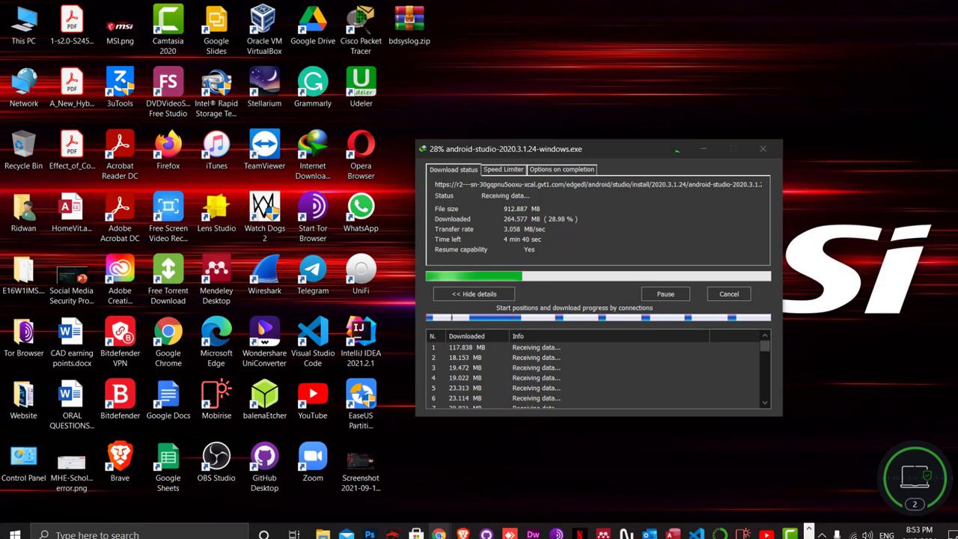
Step: Switch back to the browser and search Google for "JDK" in a new tab
{"action": "mouse_move", "coordinate": [441, 532]}
{"action": "left_click", "coordinate": [503, 481]}
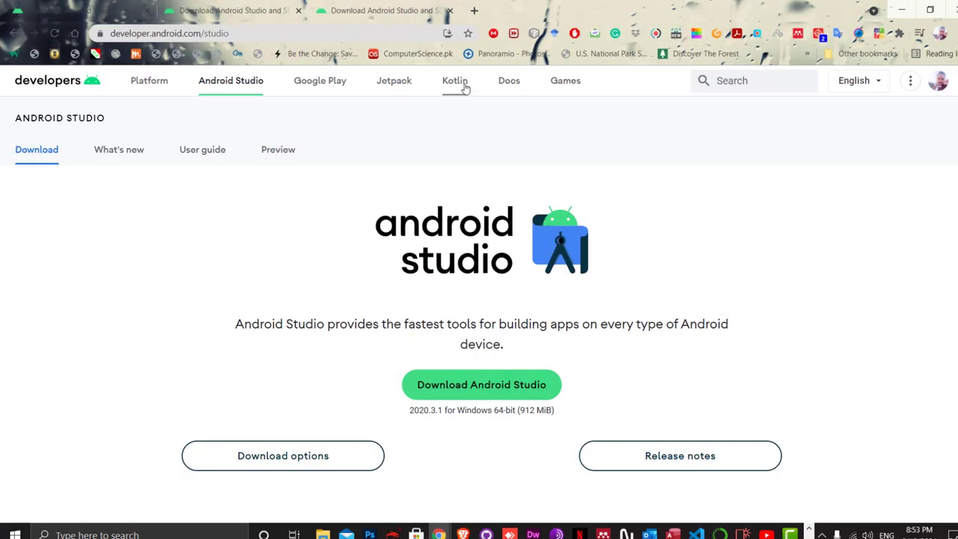
{"action": "left_click", "coordinate": [473, 10]}
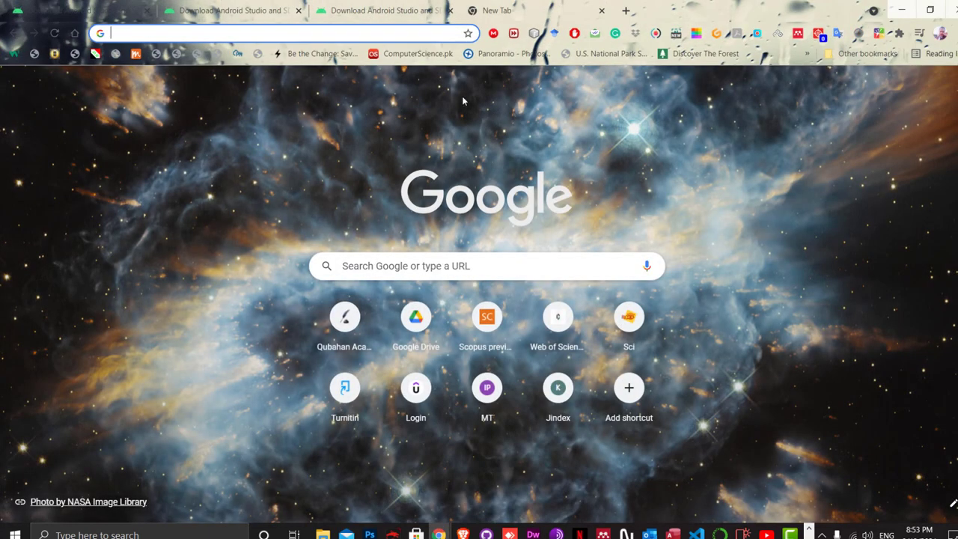
{"action": "type", "text": "goog"}
{"action": "key", "text": "Return"}
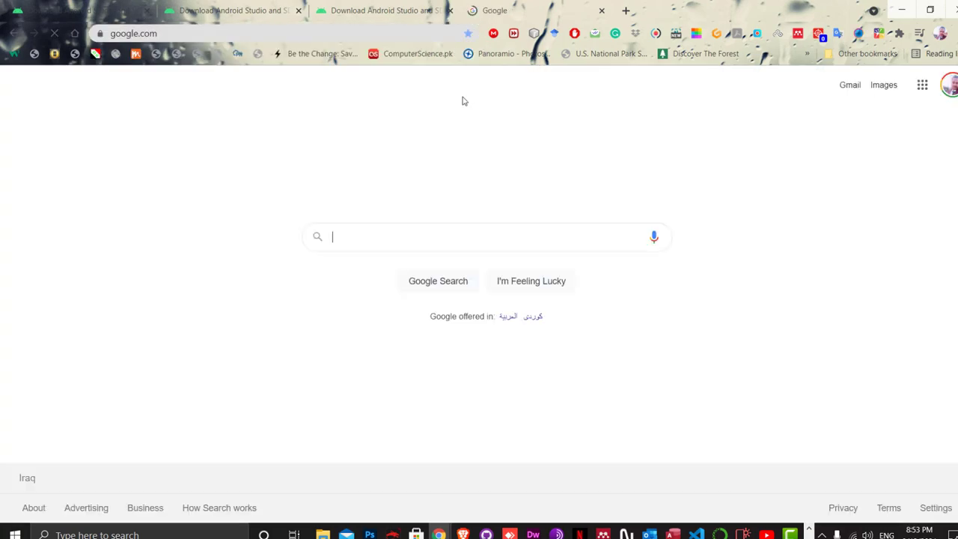
{"action": "type", "text": "JDK"}
{"action": "key", "text": "Return"}
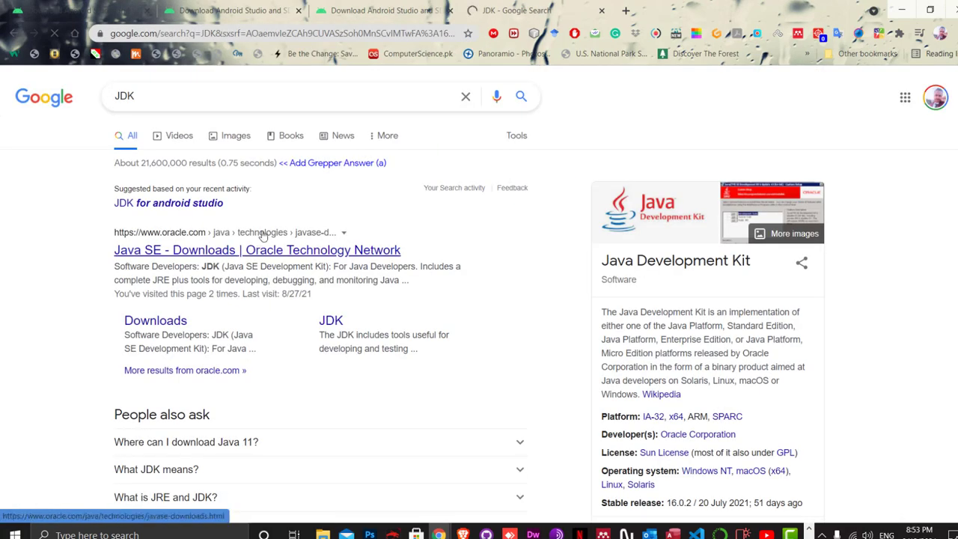
Step: Try the suggested search "JDK for android studio", then shorten the query back to "jdk"
{"action": "left_click", "coordinate": [189, 207]}
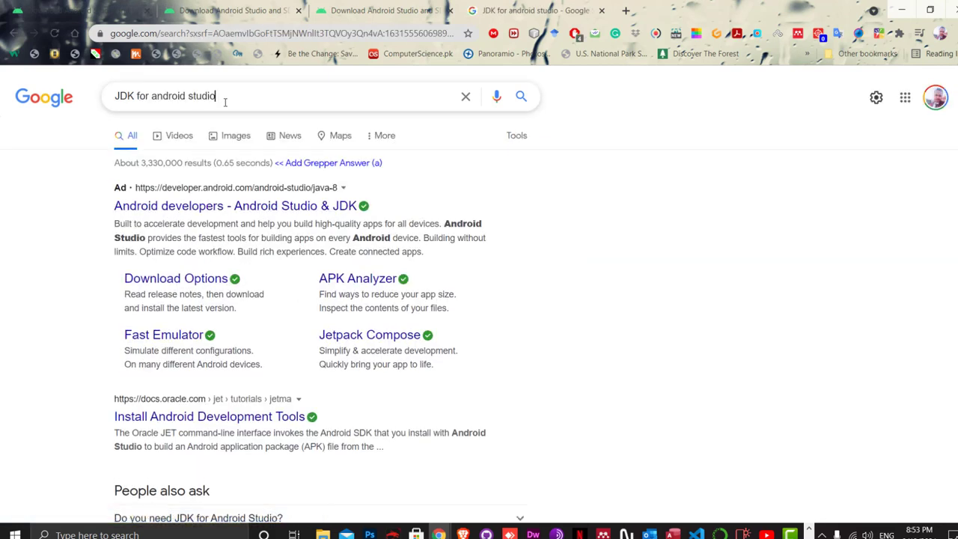
{"action": "left_click_drag", "start_coordinate": [225, 97], "coordinate": [133, 98]}
{"action": "key", "text": "BackSpace"}
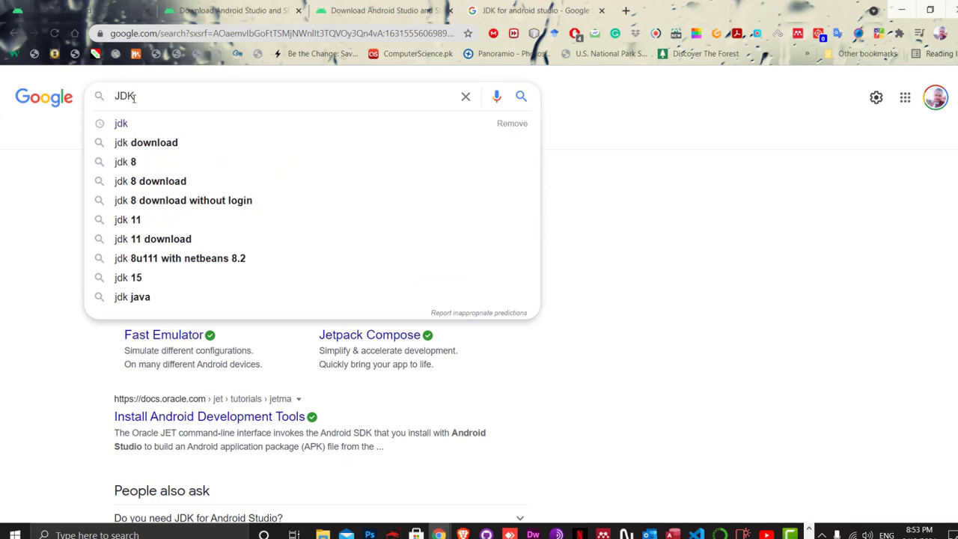
{"action": "left_click", "coordinate": [229, 126]}
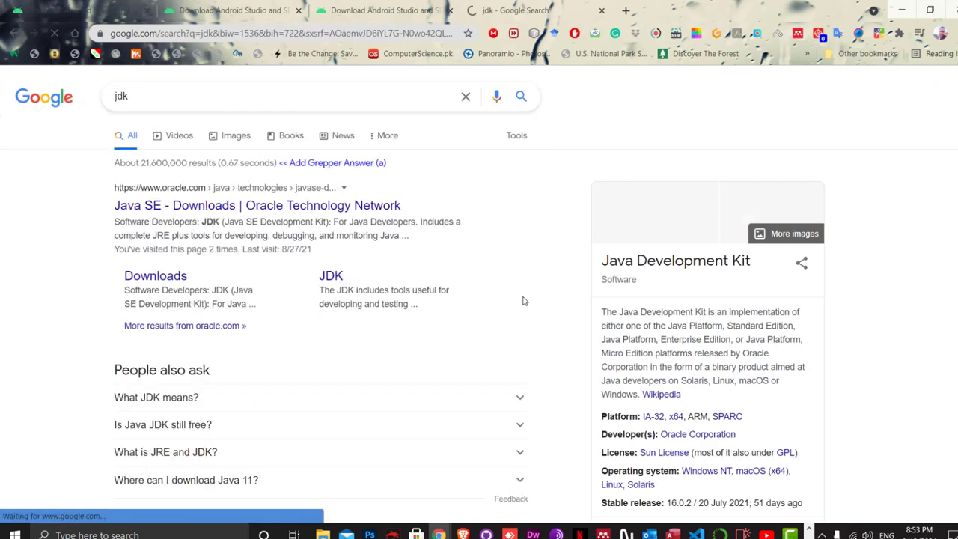
Step: Read the Java Development Kit description in the search results and open Oracle's Java SE 16 JDK download page
{"action": "scroll", "coordinate": [667, 390], "scroll_direction": "down", "scroll_amount": 1}
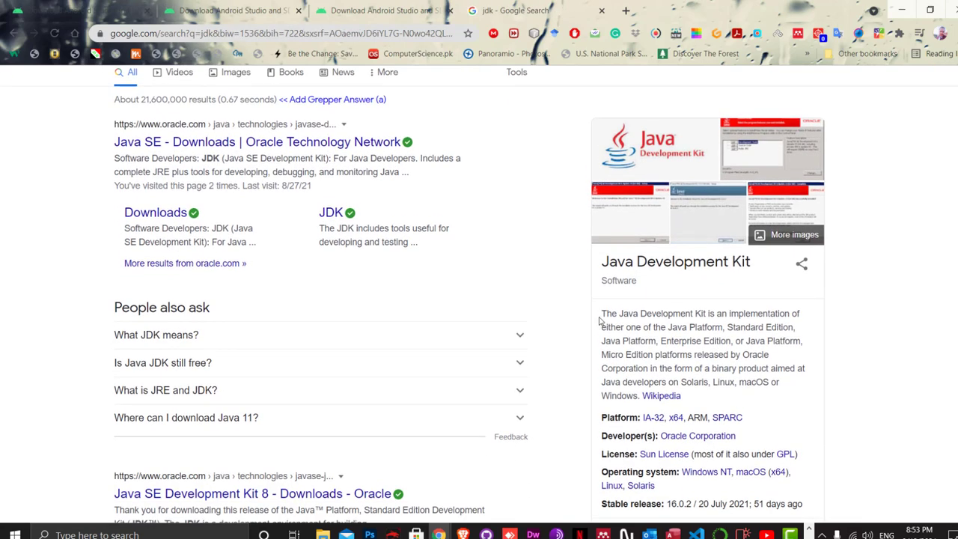
{"action": "left_click_drag", "start_coordinate": [603, 314], "coordinate": [639, 397]}
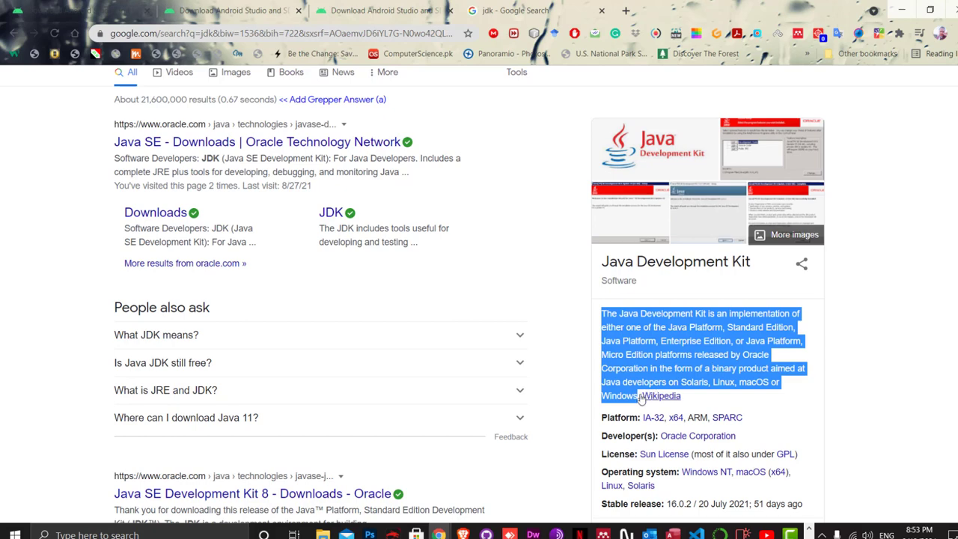
{"action": "left_click", "coordinate": [524, 254]}
{"action": "scroll", "coordinate": [484, 237], "scroll_direction": "up", "scroll_amount": 1}
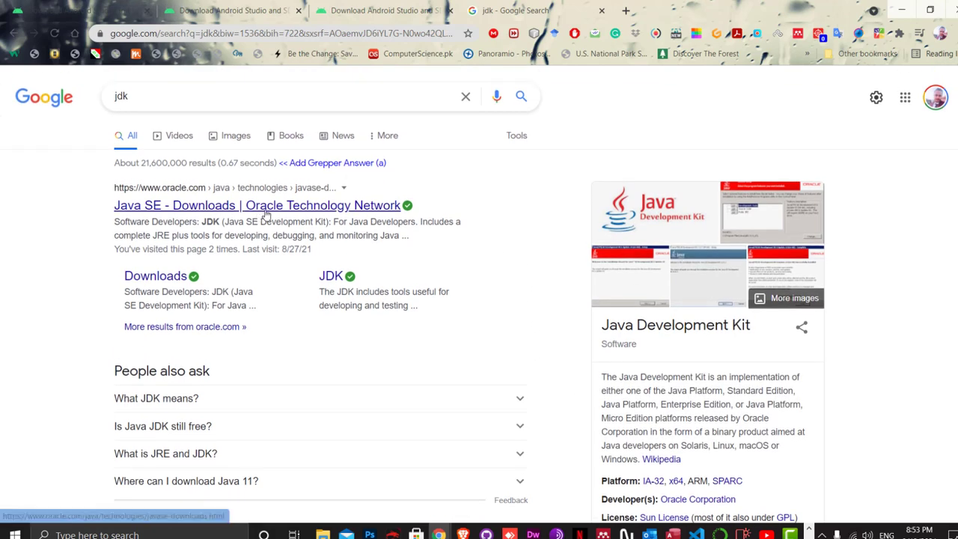
{"action": "left_click", "coordinate": [236, 206]}
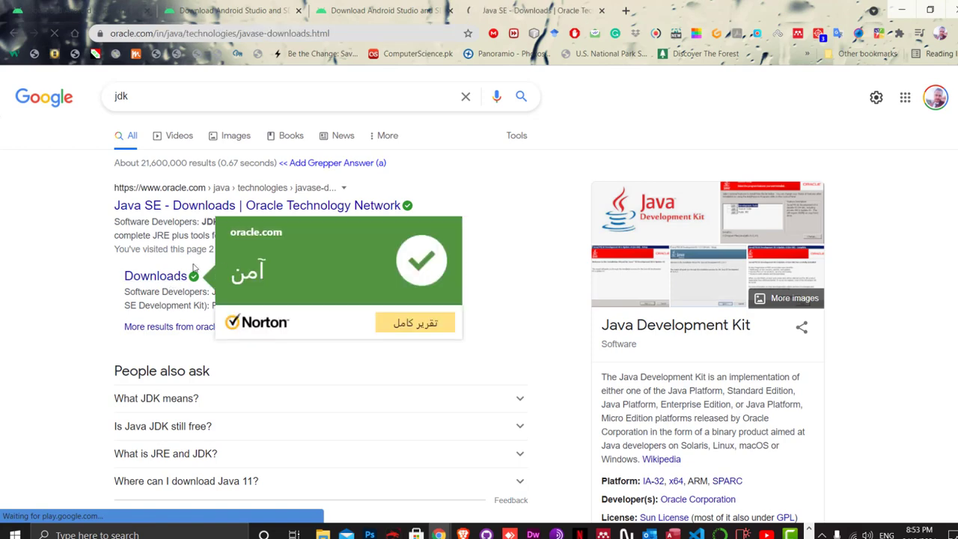
{"action": "scroll", "coordinate": [316, 249], "scroll_direction": "down", "scroll_amount": 2}
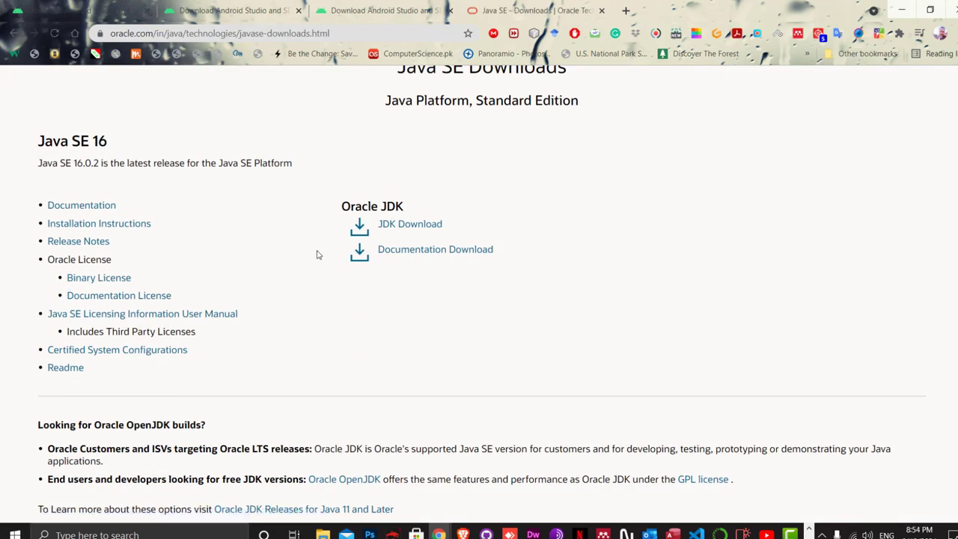
{"action": "left_click", "coordinate": [404, 224]}
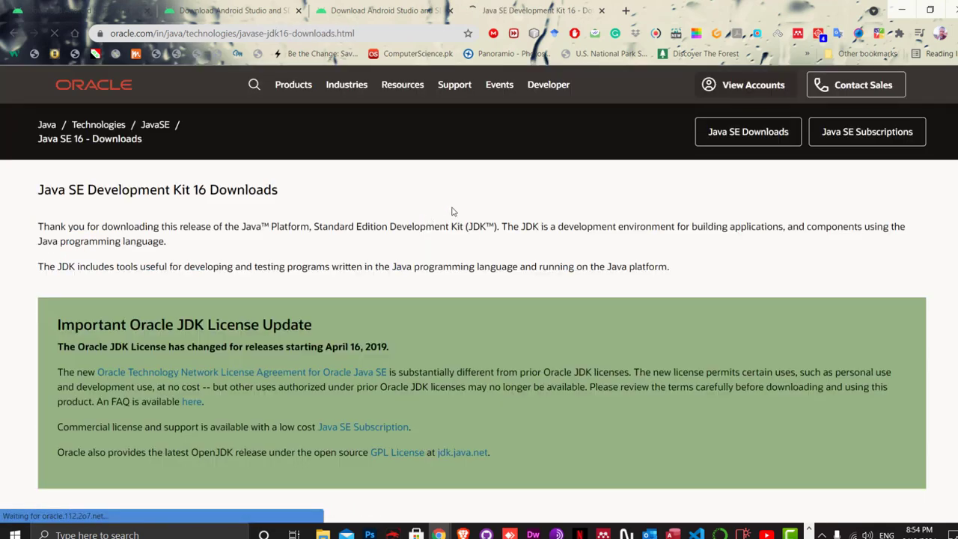
Step: Examine the Java SE Development Kit 16.0.2 package table, highlighting its file description heading and the two Windows x64 entries
{"action": "scroll", "coordinate": [463, 240], "scroll_direction": "down", "scroll_amount": 3}
{"action": "scroll", "coordinate": [463, 243], "scroll_direction": "down", "scroll_amount": 5}
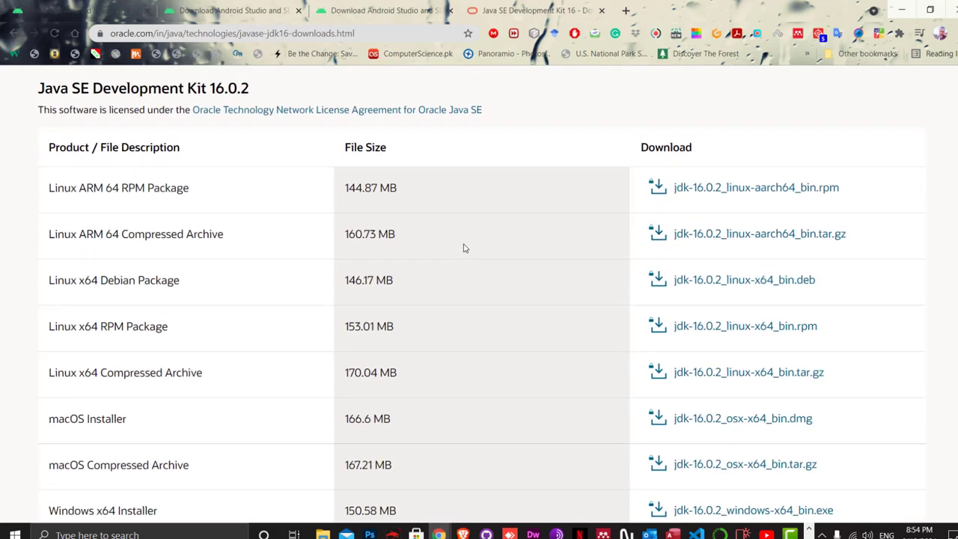
{"action": "scroll", "coordinate": [303, 271], "scroll_direction": "down", "scroll_amount": 5}
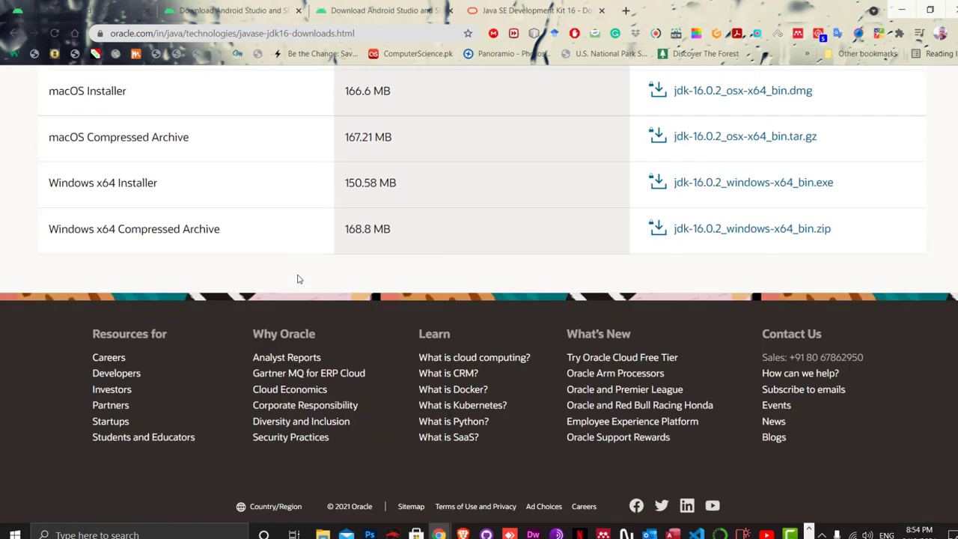
{"action": "scroll", "coordinate": [232, 280], "scroll_direction": "up", "scroll_amount": 7}
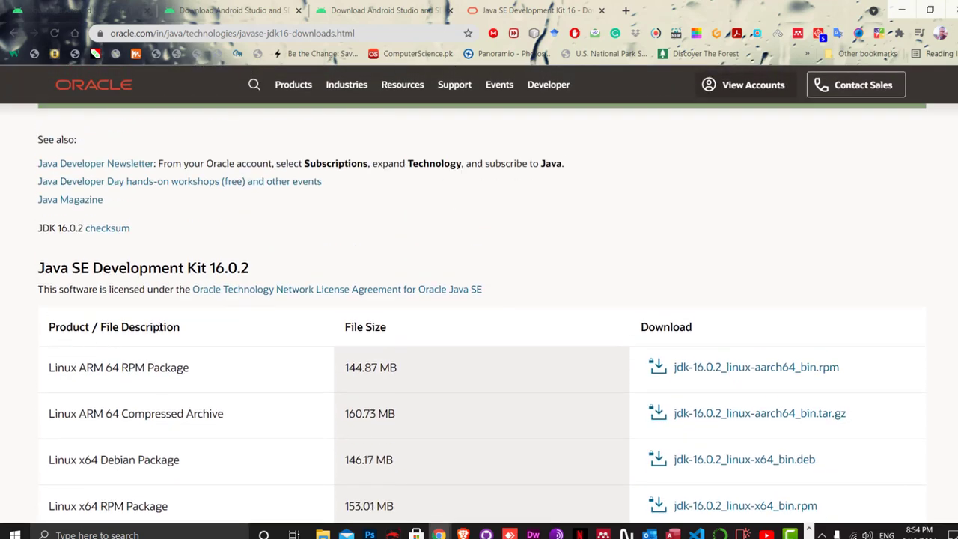
{"action": "left_click_drag", "start_coordinate": [198, 326], "coordinate": [48, 330]}
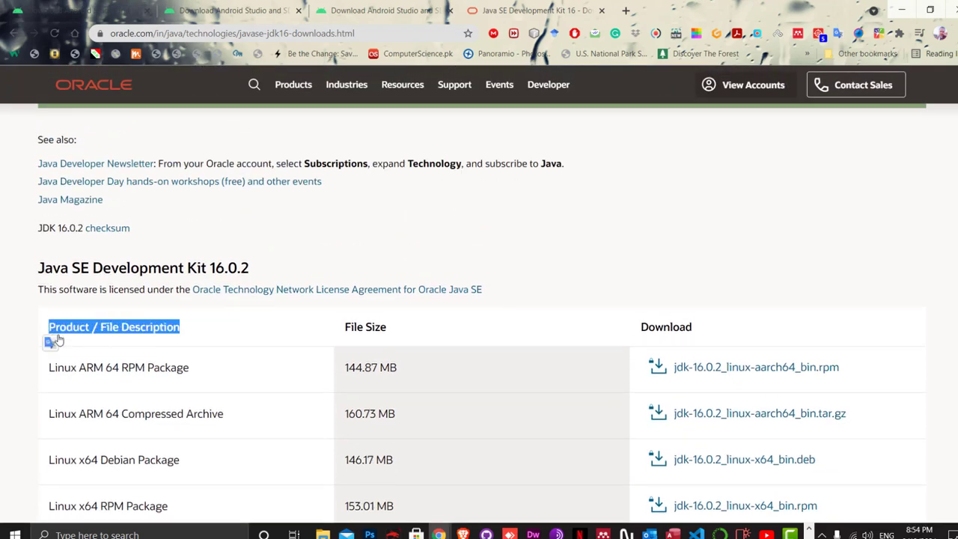
{"action": "scroll", "coordinate": [236, 301], "scroll_direction": "down", "scroll_amount": 5}
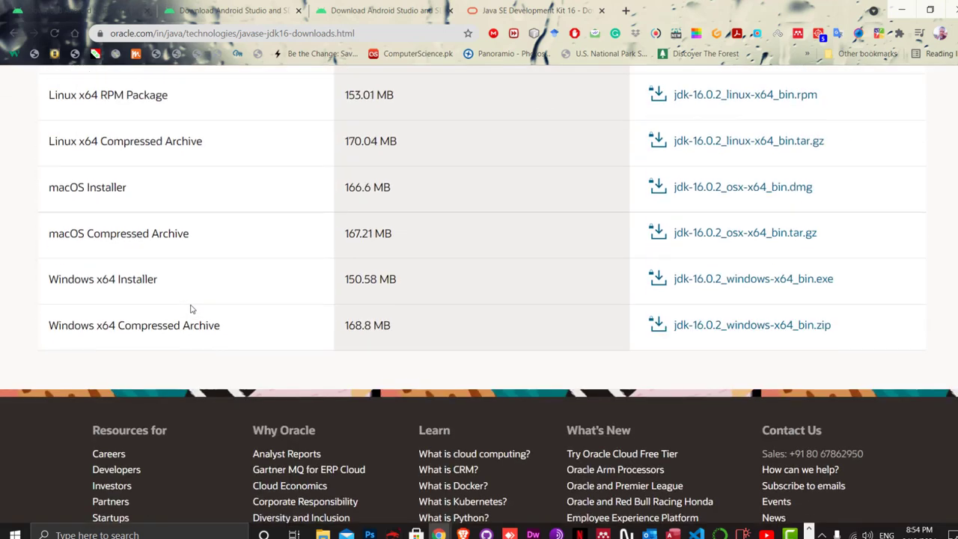
{"action": "scroll", "coordinate": [77, 414], "scroll_direction": "up", "scroll_amount": 1}
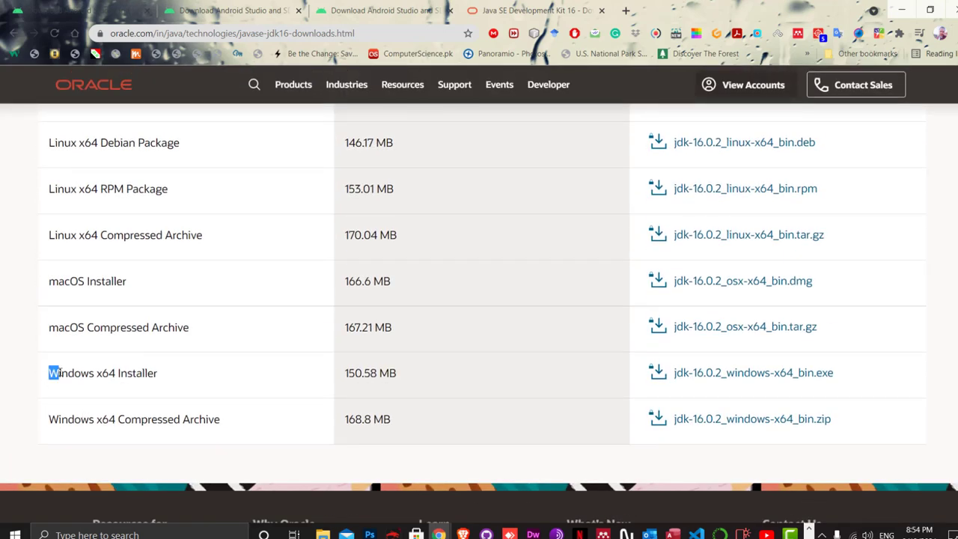
{"action": "left_click_drag", "start_coordinate": [59, 373], "coordinate": [159, 372]}
{"action": "left_click_drag", "start_coordinate": [225, 425], "coordinate": [68, 424]}
{"action": "left_click", "coordinate": [169, 378]}
{"action": "left_click_drag", "start_coordinate": [167, 373], "coordinate": [45, 389]}
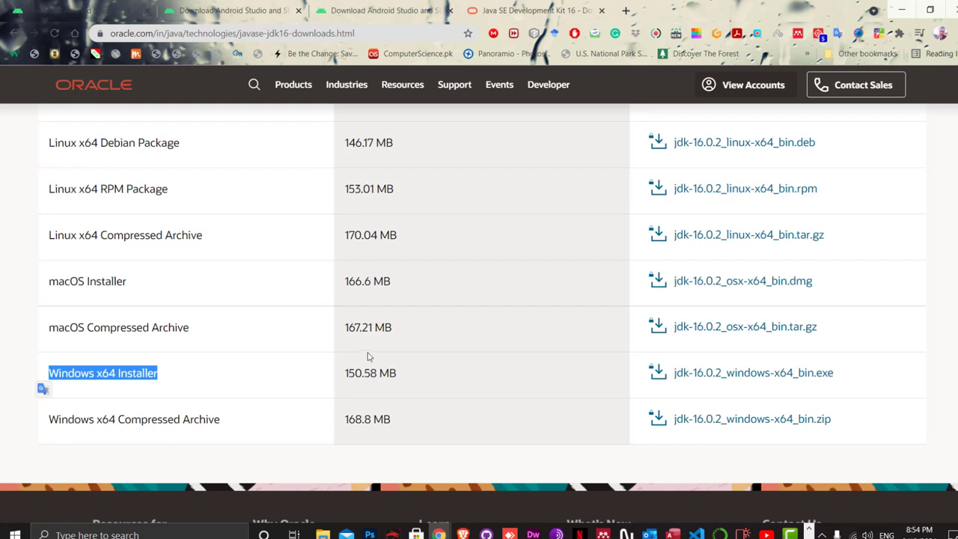
Step: Compare the Linux and macOS packages with the Windows x64 Installer, highlighting the Windows installer's file size
{"action": "scroll", "coordinate": [338, 359], "scroll_direction": "up", "scroll_amount": 1}
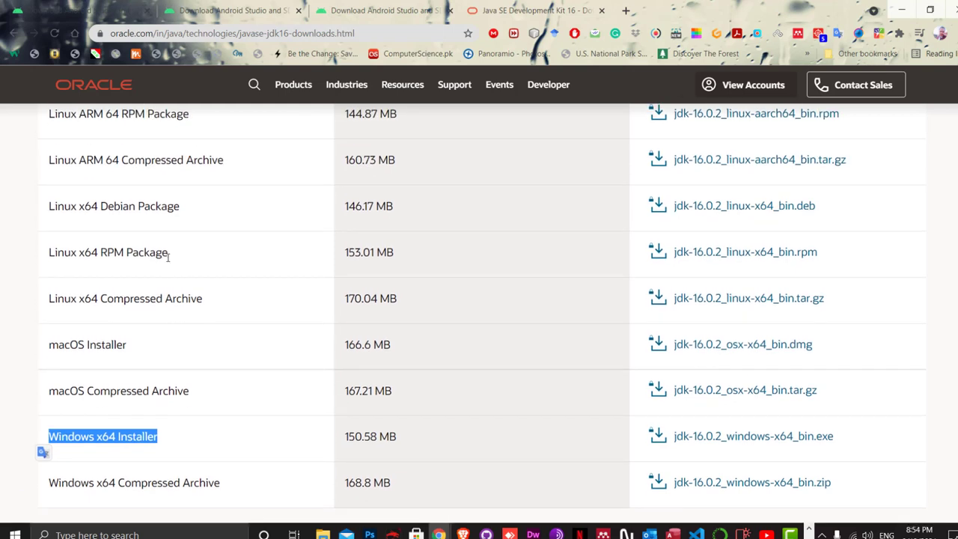
{"action": "left_click_drag", "start_coordinate": [177, 257], "coordinate": [49, 114]}
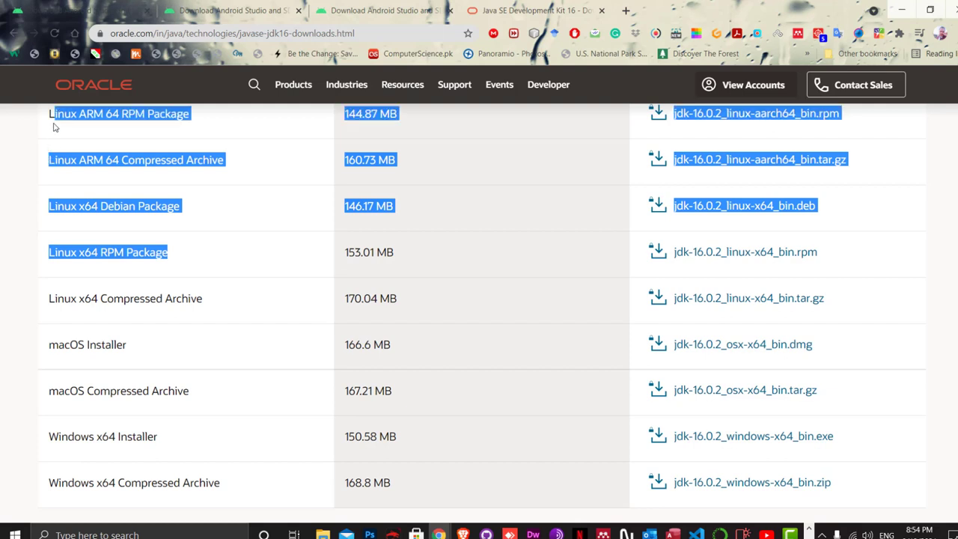
{"action": "left_click", "coordinate": [223, 283]}
{"action": "left_click_drag", "start_coordinate": [147, 347], "coordinate": [45, 354]}
{"action": "left_click", "coordinate": [198, 386]}
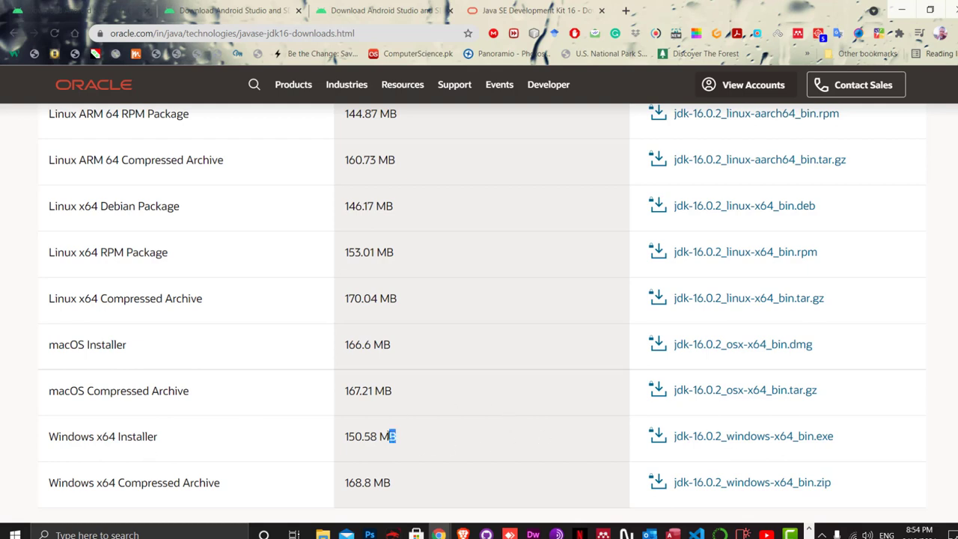
{"action": "left_click_drag", "start_coordinate": [388, 438], "coordinate": [342, 440]}
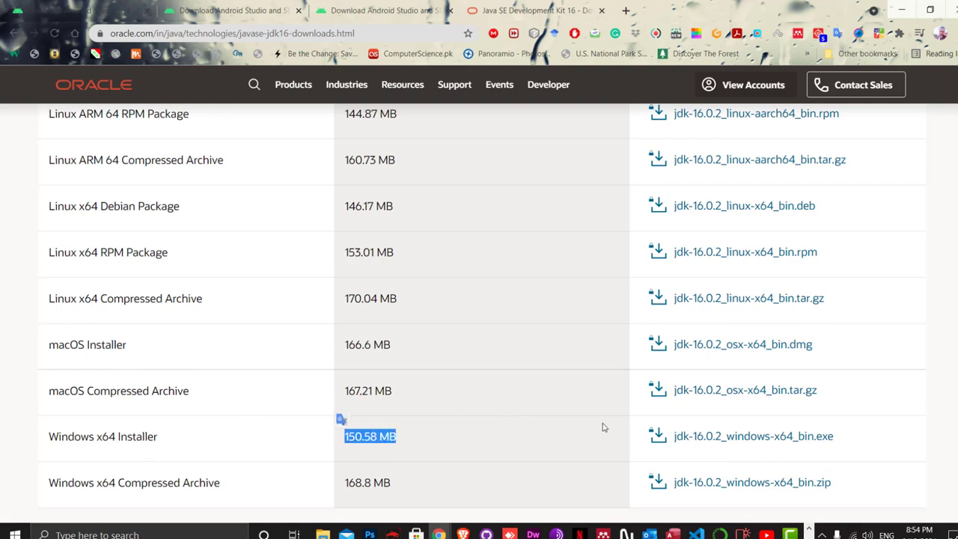
Step: Accept the Oracle license agreement, download jdk-16.0.2_windows-x64_bin.exe and close the license dialog
{"action": "left_click", "coordinate": [704, 436]}
{"action": "left_click", "coordinate": [513, 339]}
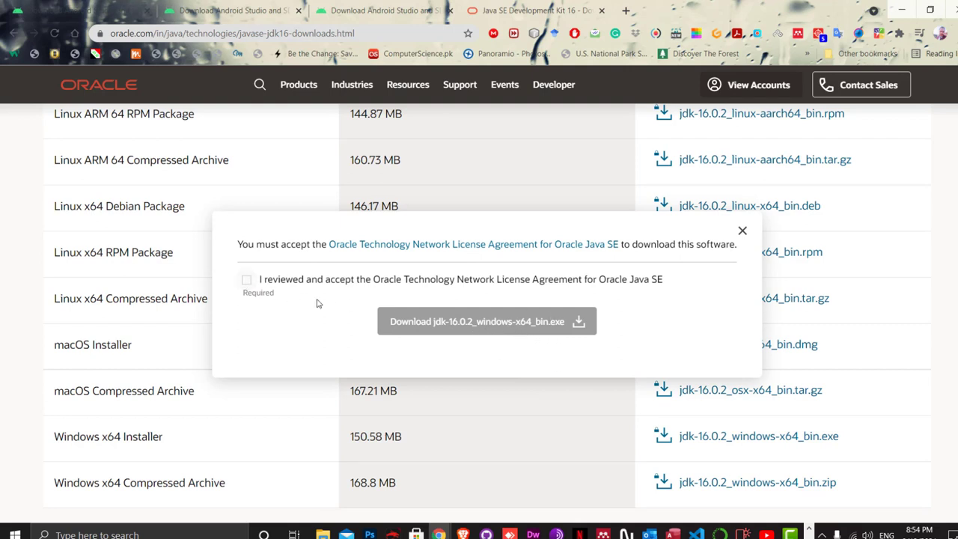
{"action": "left_click", "coordinate": [248, 282]}
{"action": "left_click", "coordinate": [427, 325]}
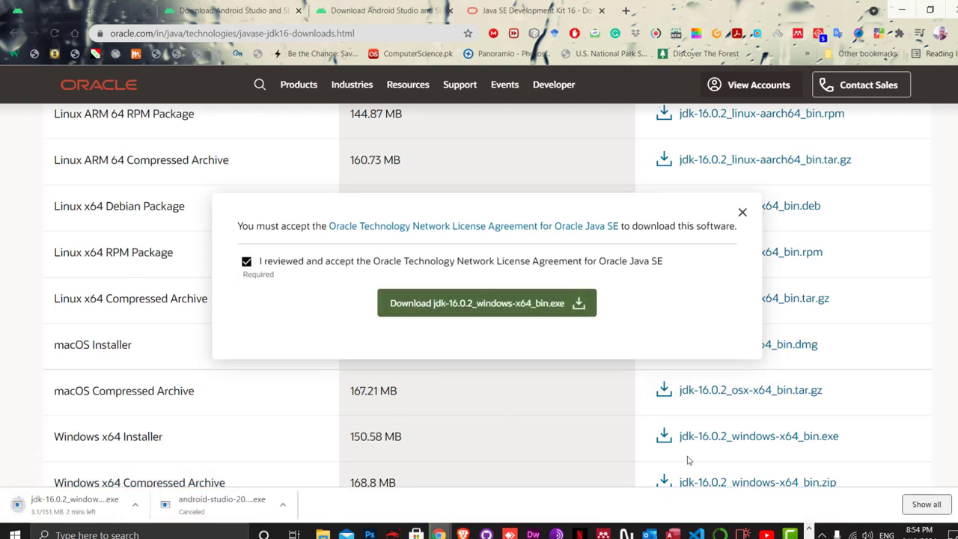
{"action": "left_click", "coordinate": [742, 214]}
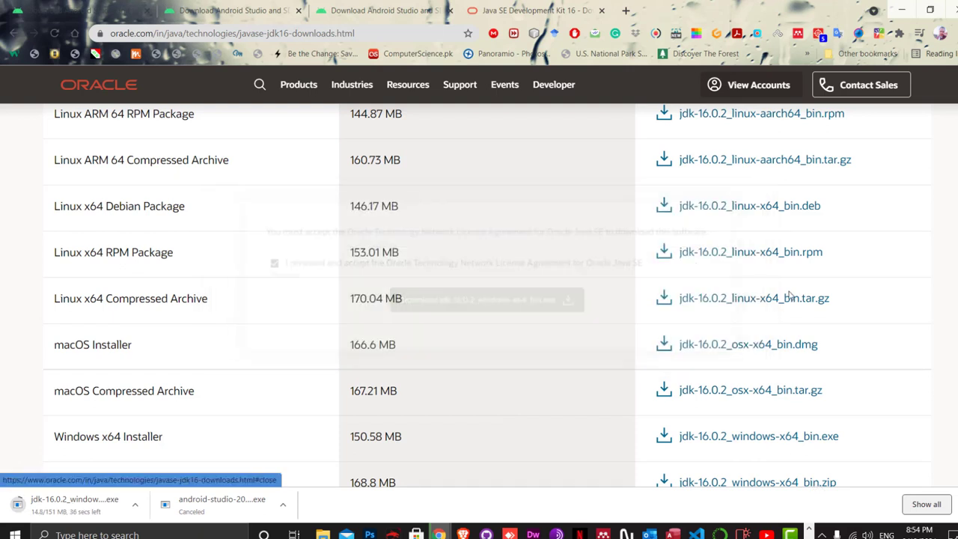
Step: Open the full downloads list and remove the canceled Android Studio and Kotlin videos entries and both Build+your+First+App zip entries
{"action": "left_click", "coordinate": [925, 503]}
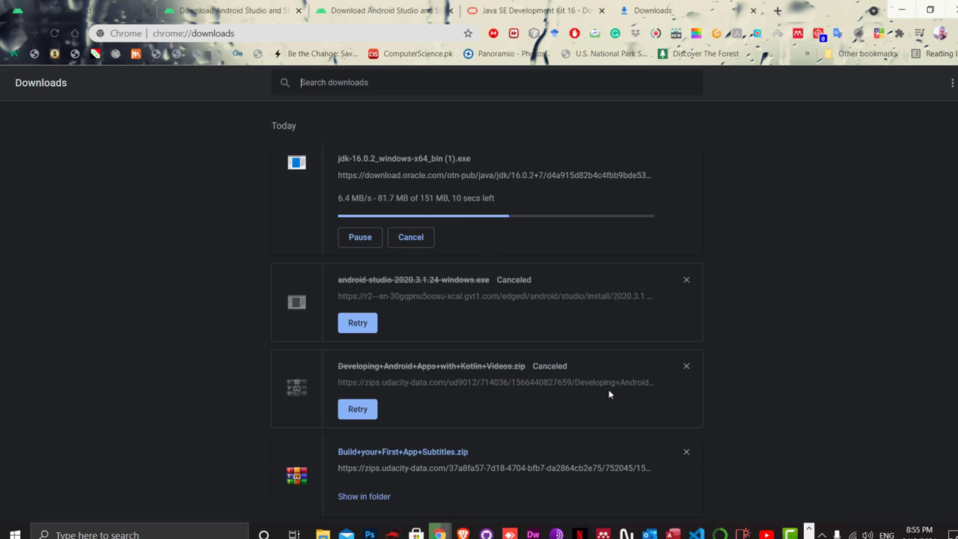
{"action": "left_click", "coordinate": [686, 366]}
{"action": "left_click", "coordinate": [687, 280]}
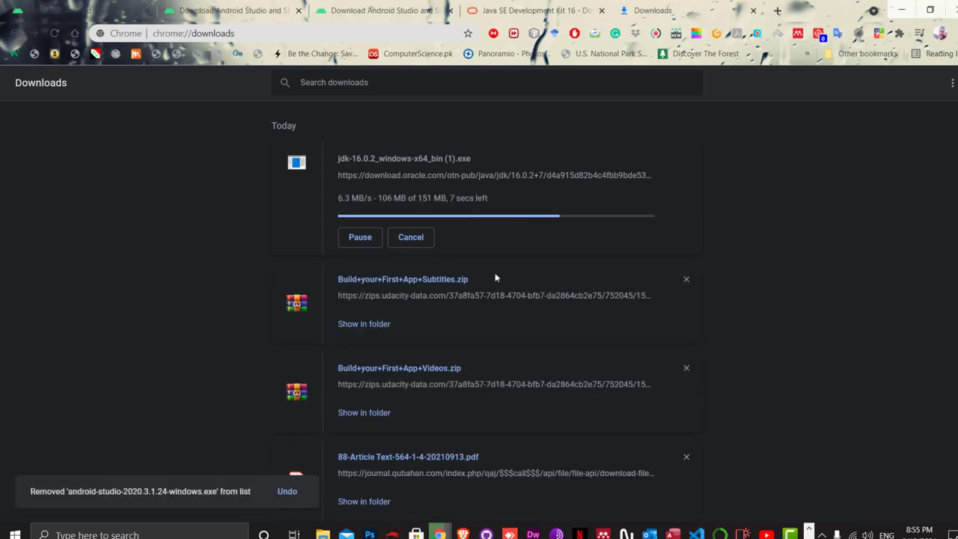
{"action": "left_click", "coordinate": [686, 368]}
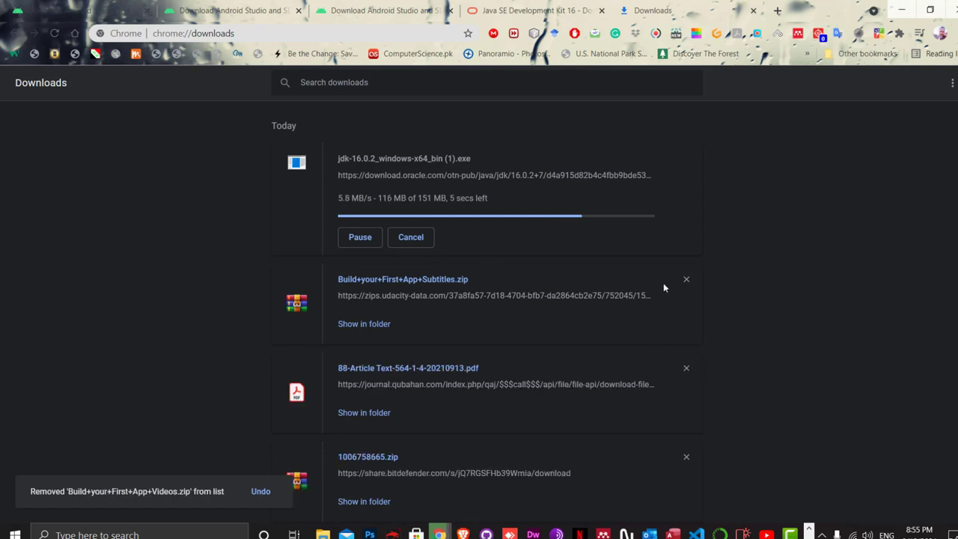
{"action": "left_click", "coordinate": [687, 279]}
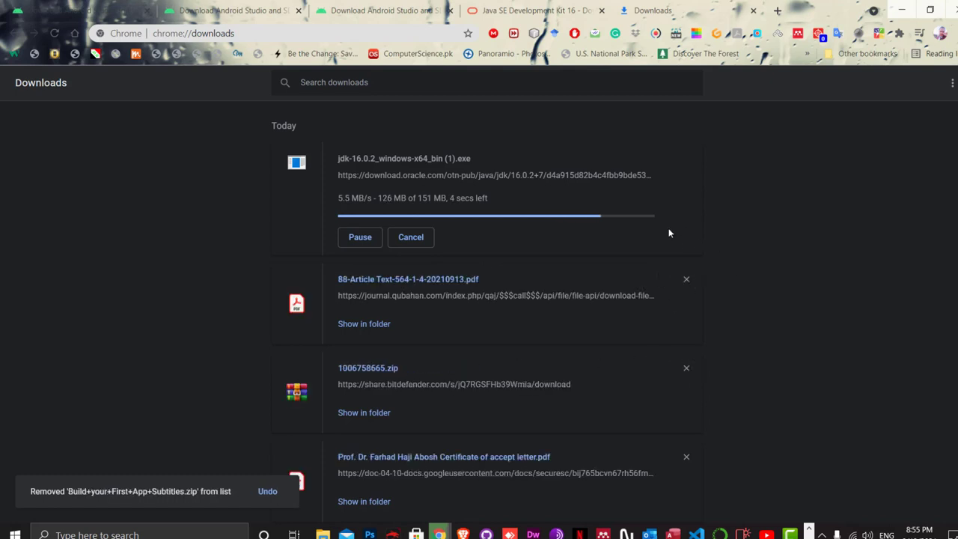
Step: Run the downloaded JDK 16.0.2 installer from its folder, minimize the folder window and agree to reinstall the software
{"action": "left_click", "coordinate": [377, 206]}
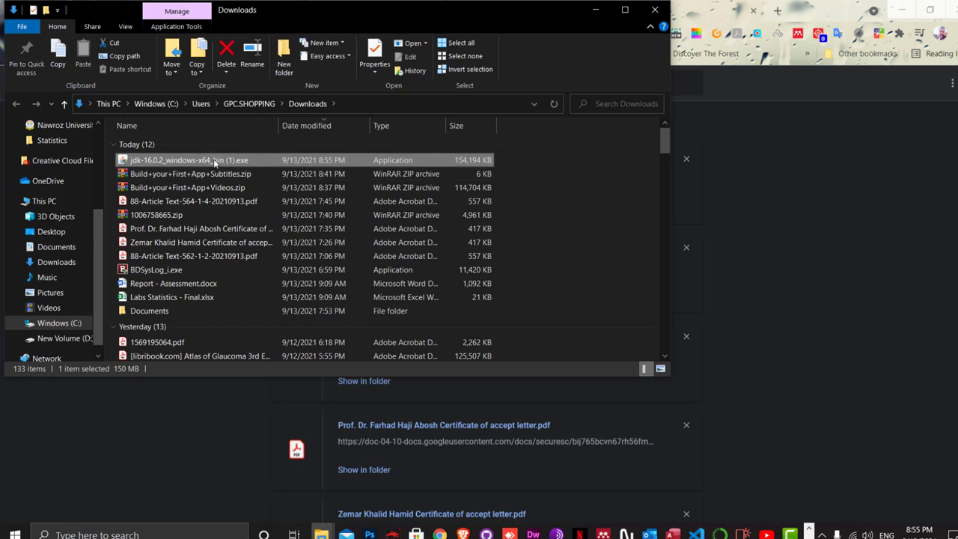
{"action": "double_click", "coordinate": [214, 160]}
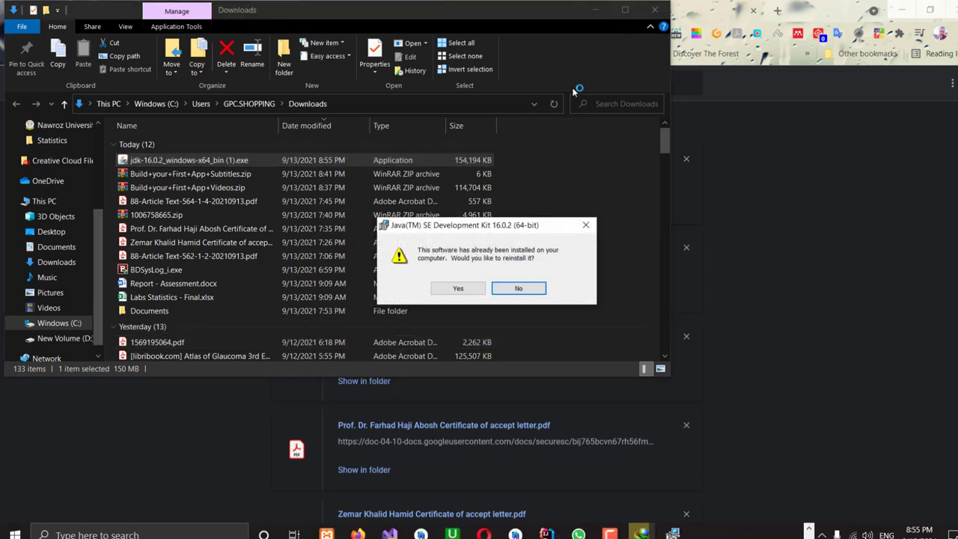
{"action": "left_click", "coordinate": [595, 10]}
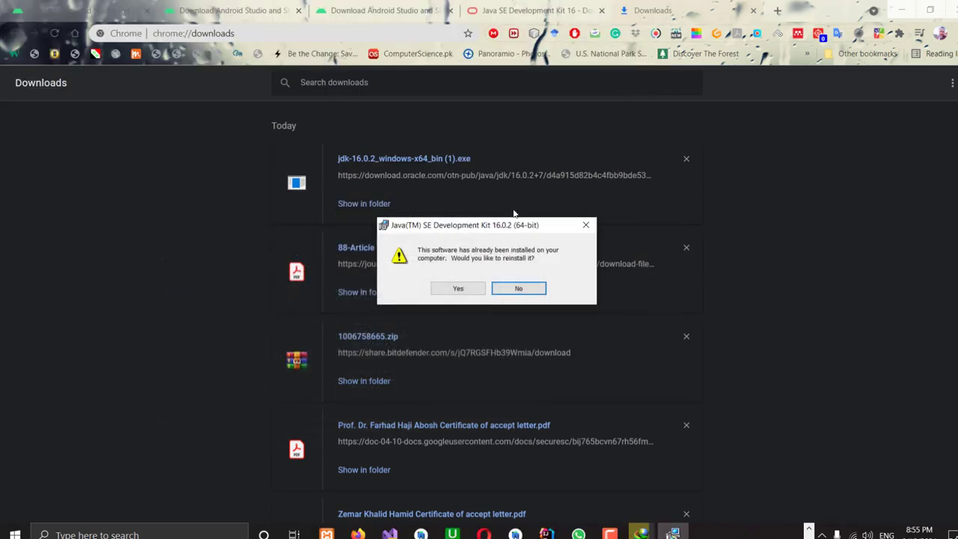
{"action": "left_click", "coordinate": [457, 289]}
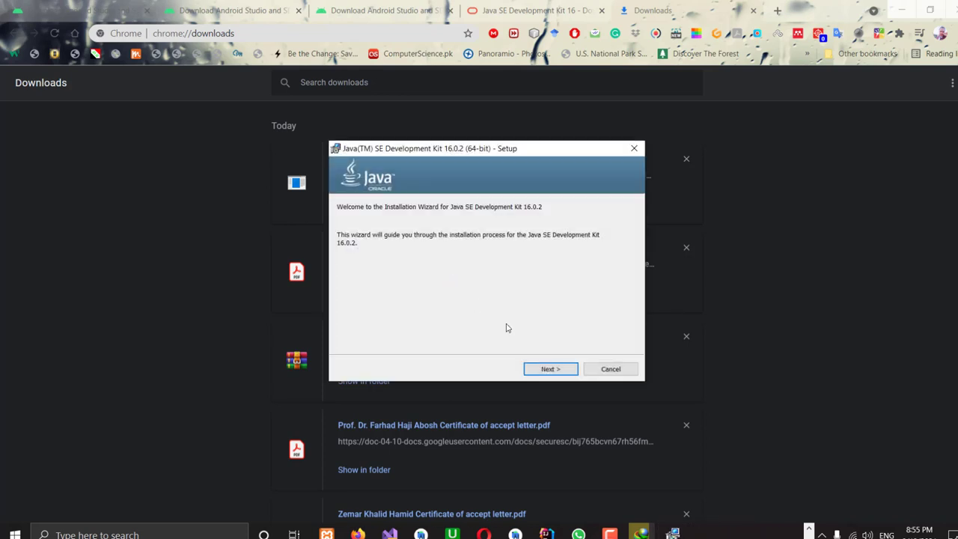
Step: Install Java SE Development Kit 16.0.2 into the default folder C:\Program Files\Java\jdk-16.0.2\ and close the setup wizard
{"action": "left_click", "coordinate": [541, 369]}
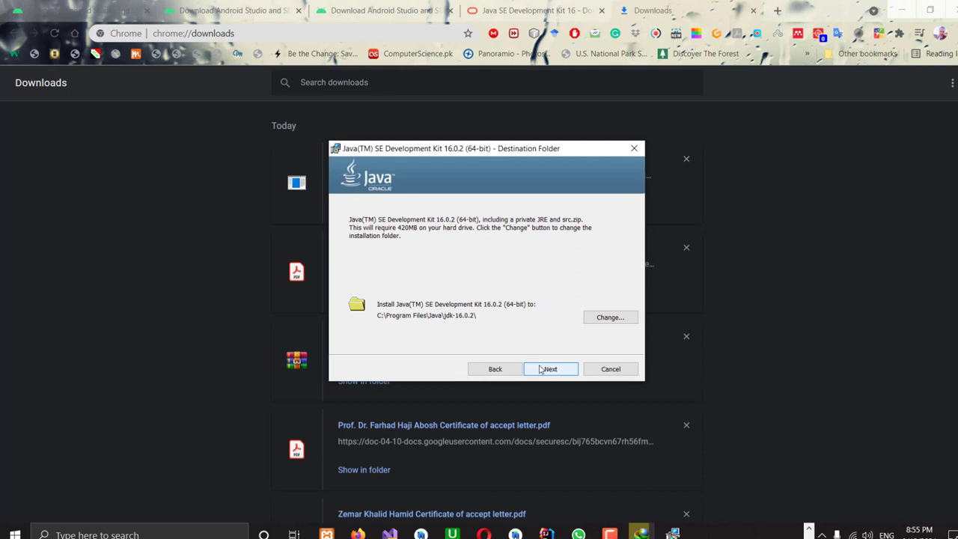
{"action": "left_click", "coordinate": [549, 369]}
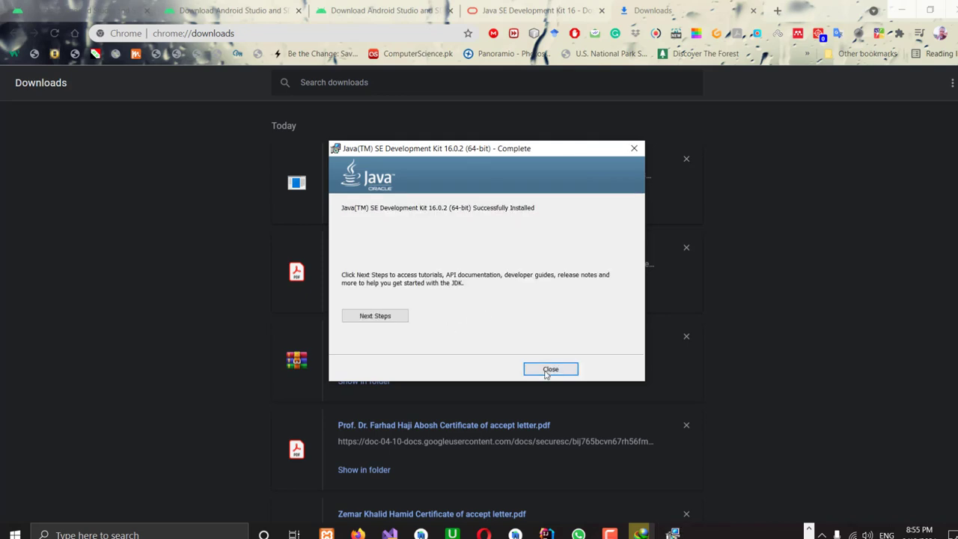
{"action": "left_click", "coordinate": [550, 369]}
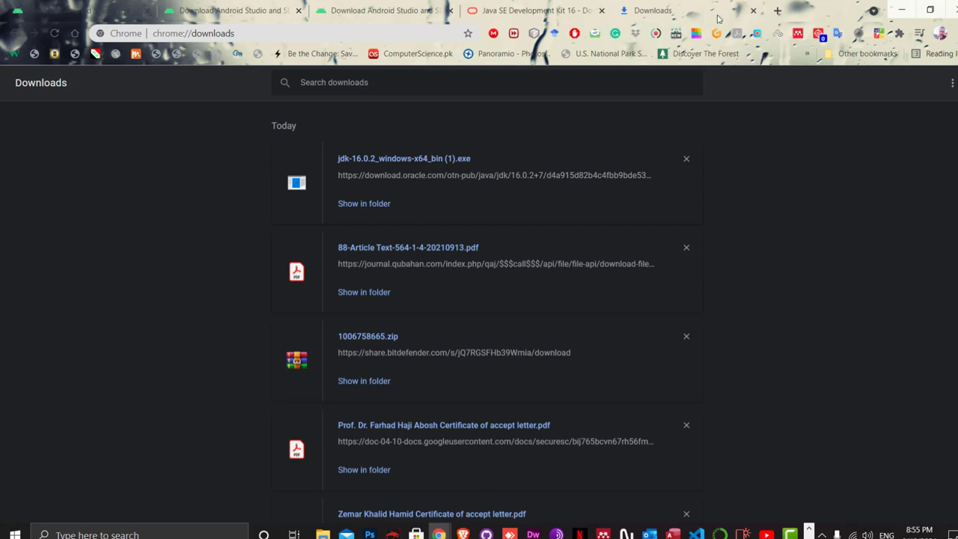
Step: Close the Downloads page, the Oracle JDK page and all remaining Android Studio download pages in the browser
{"action": "left_click", "coordinate": [754, 12]}
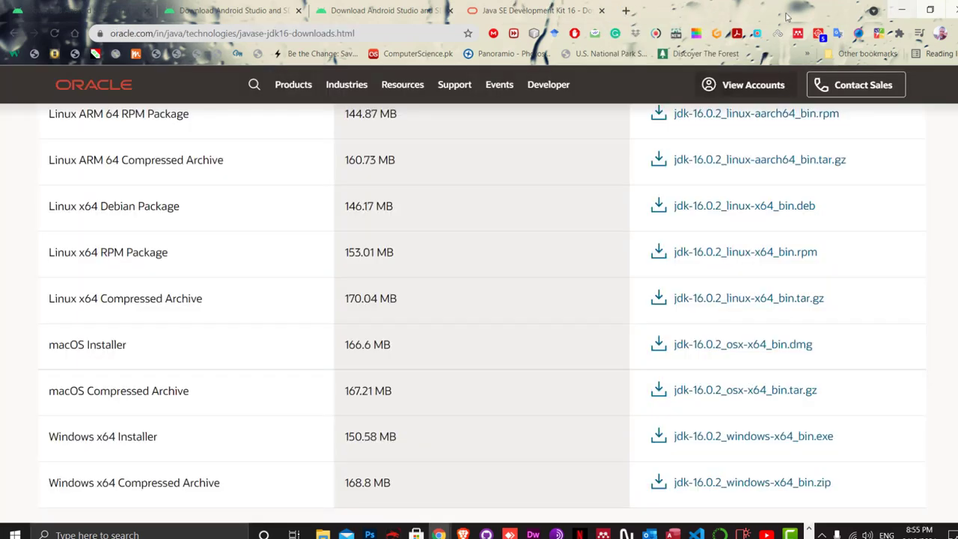
{"action": "left_click", "coordinate": [602, 11]}
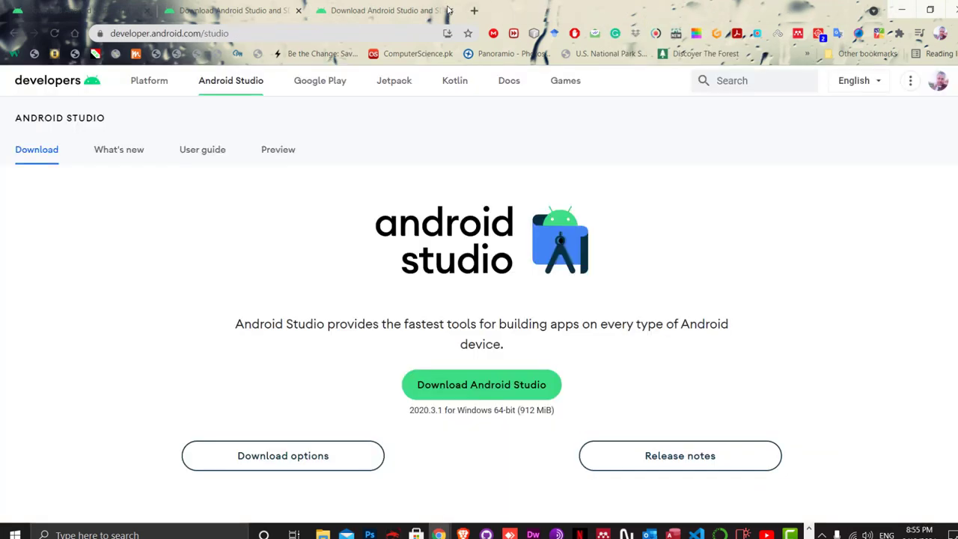
{"action": "left_click", "coordinate": [449, 10]}
{"action": "left_click", "coordinate": [297, 10]}
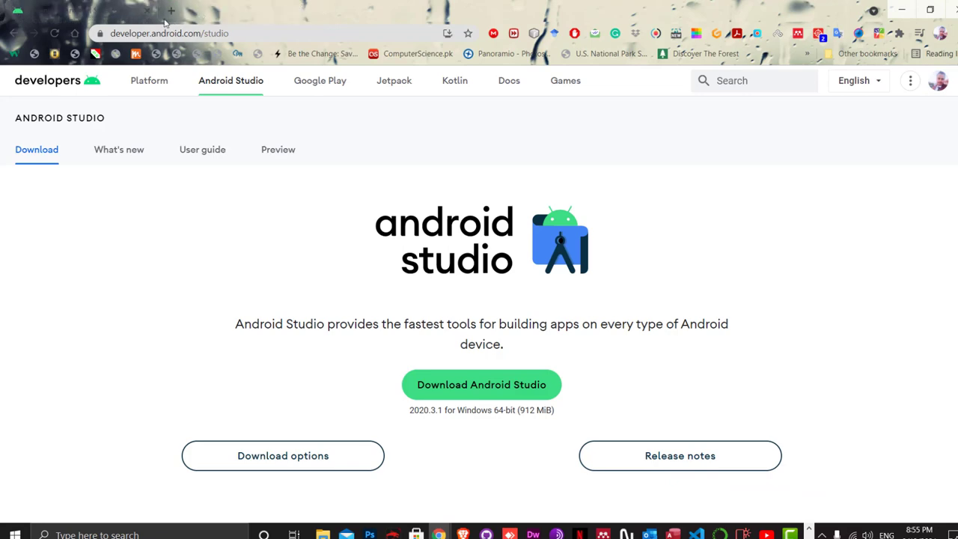
{"action": "left_click", "coordinate": [143, 13]}
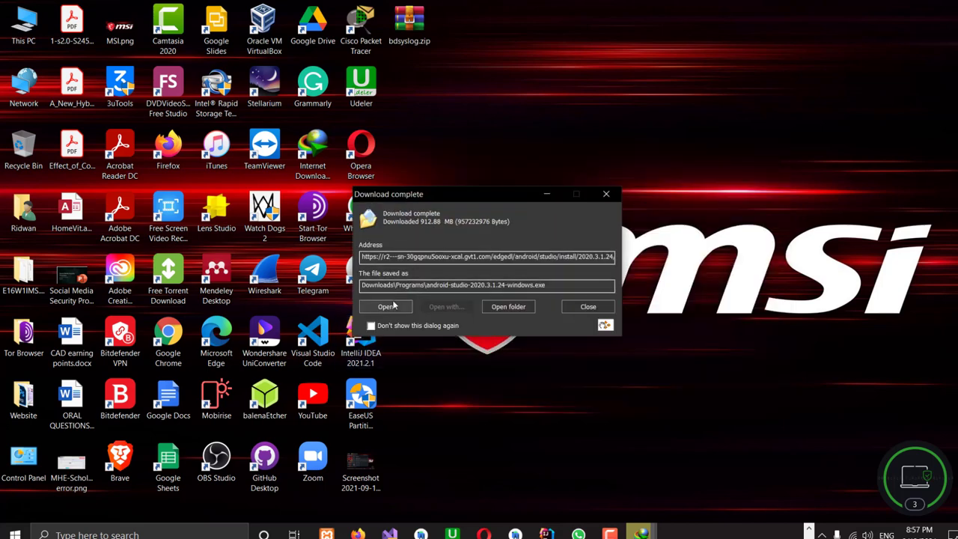
Step: Run android-studio-2020.3.1.24-windows.exe, install Android Studio with the default components and Android Studio shortcut folder, and finish with Start Android Studio enabled
{"action": "left_click", "coordinate": [395, 306]}
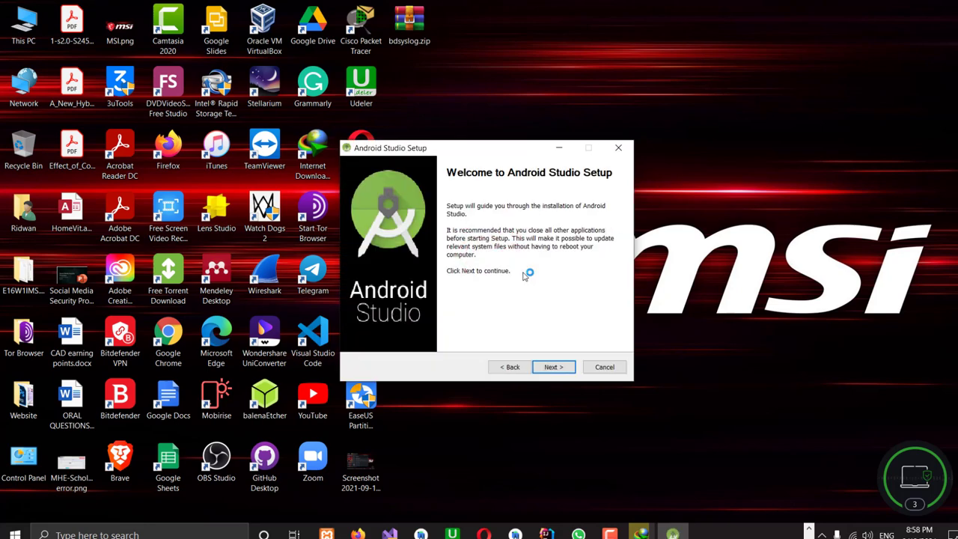
{"action": "left_click", "coordinate": [553, 370]}
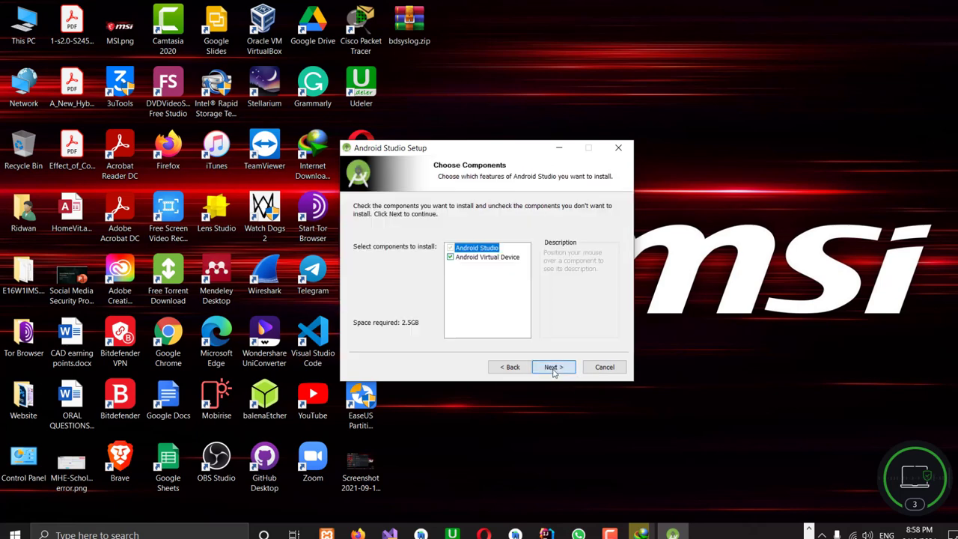
{"action": "left_click", "coordinate": [552, 370]}
{"action": "left_click", "coordinate": [552, 369]}
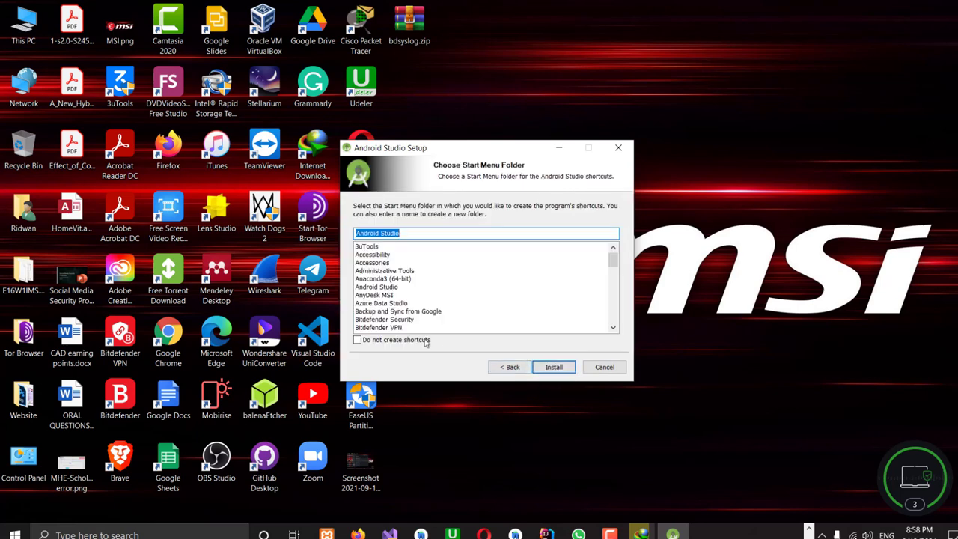
{"action": "left_click", "coordinate": [554, 367]}
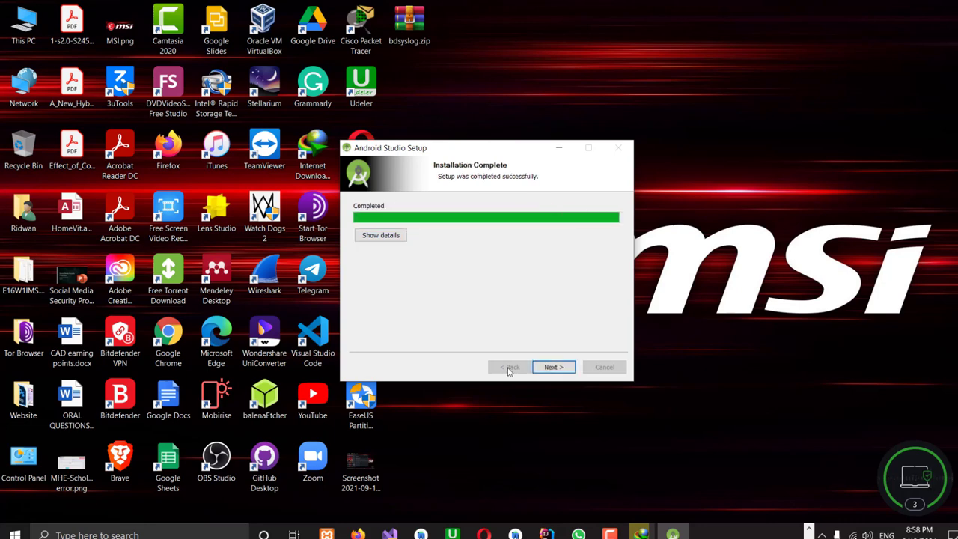
{"action": "left_click", "coordinate": [547, 366]}
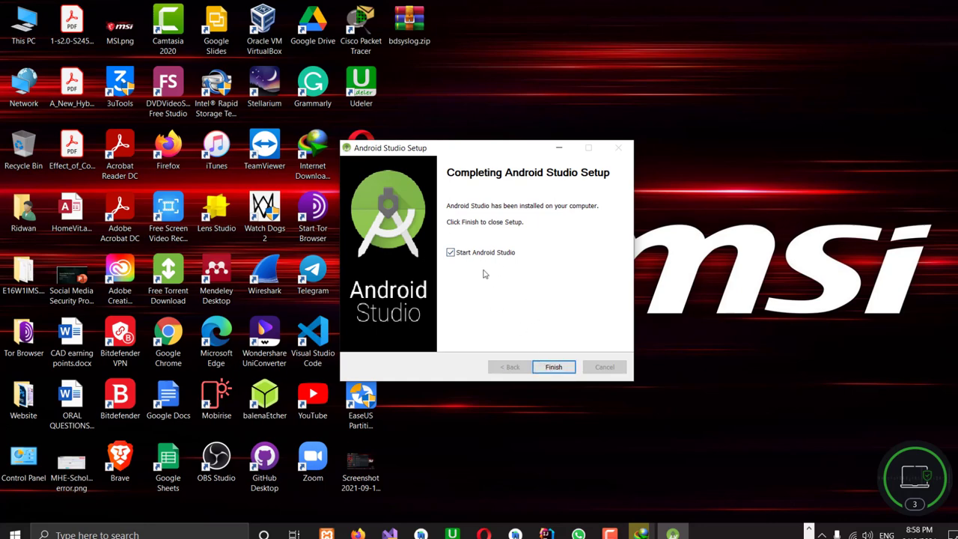
{"action": "left_click", "coordinate": [553, 366]}
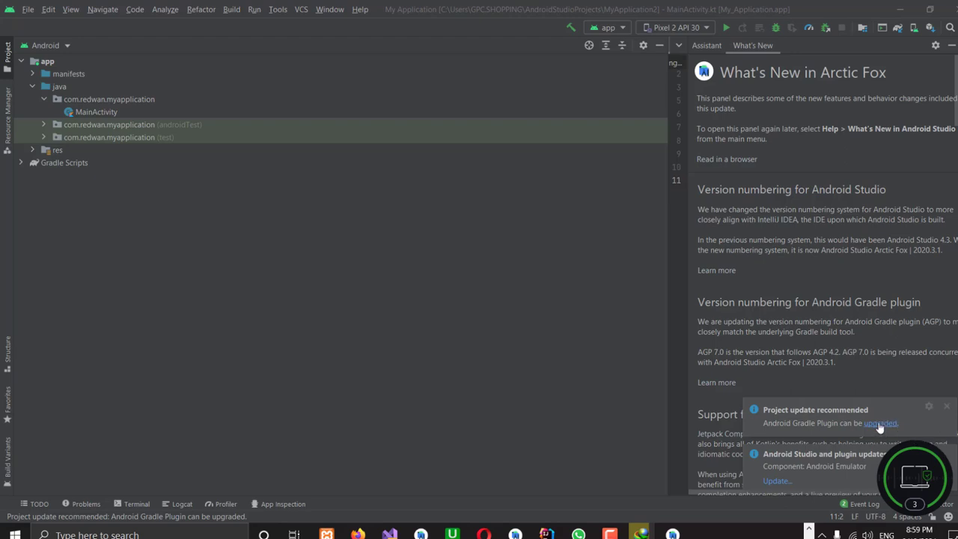
Step: Begin the recommended Android Gradle Plugin upgrade to 7.0.2 and start updating Android Emulator to revision 30.8.4
{"action": "left_click", "coordinate": [880, 424]}
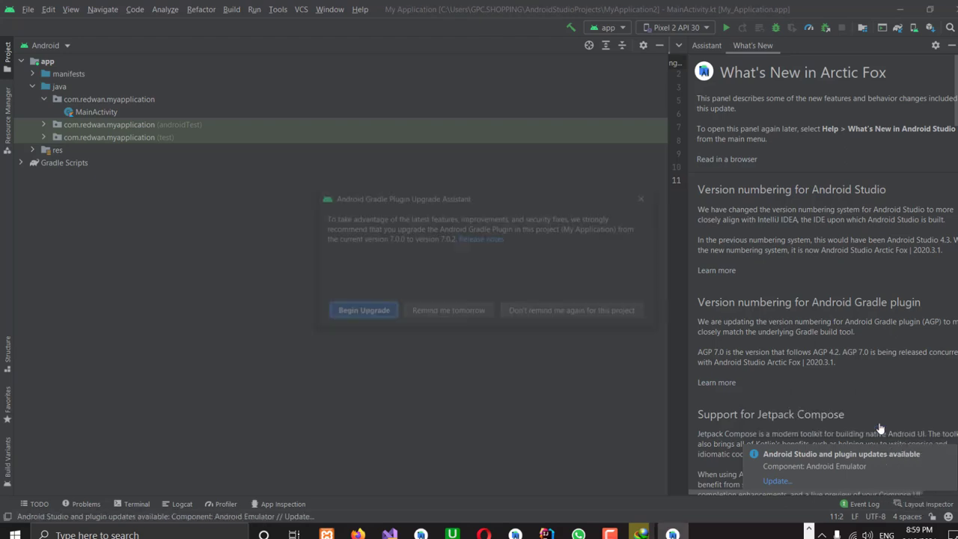
{"action": "left_click", "coordinate": [374, 312]}
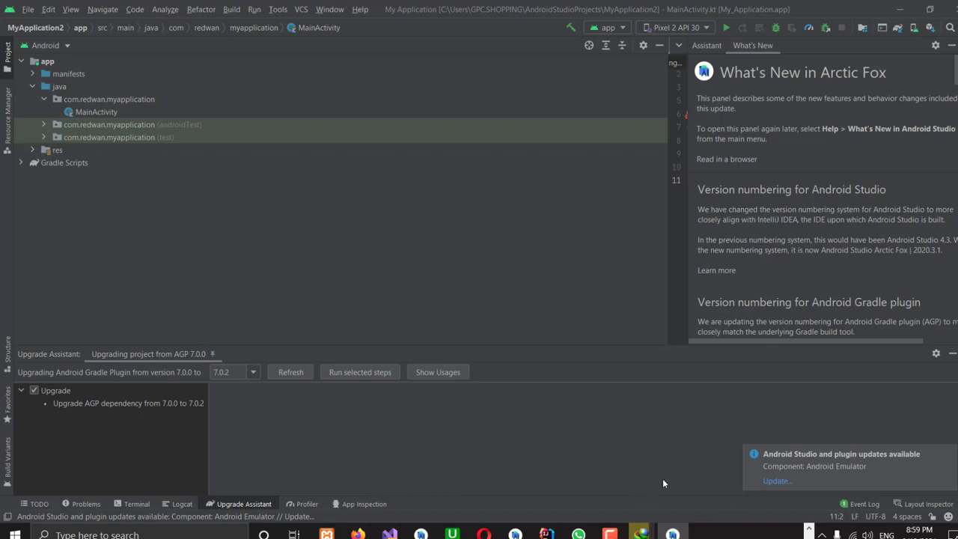
{"action": "left_click", "coordinate": [776, 482]}
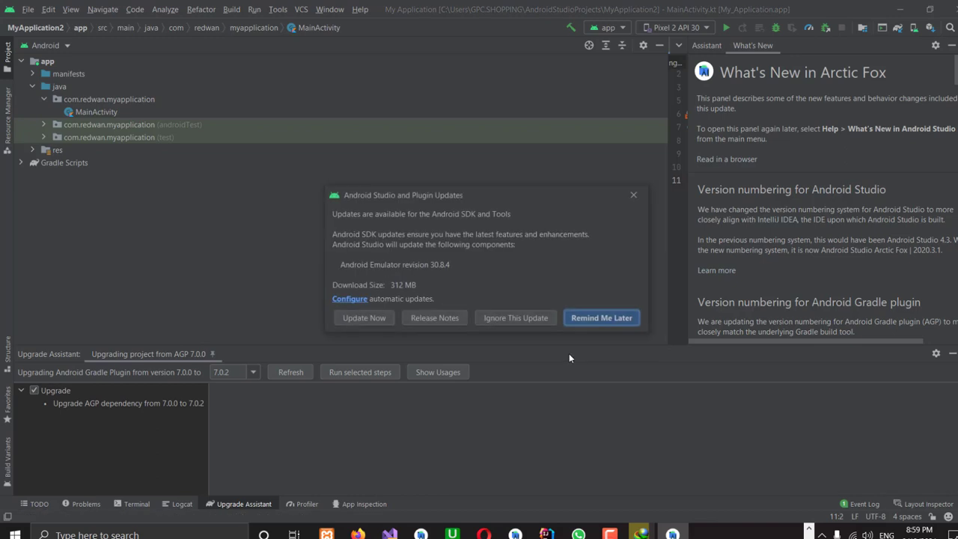
{"action": "left_click", "coordinate": [381, 318]}
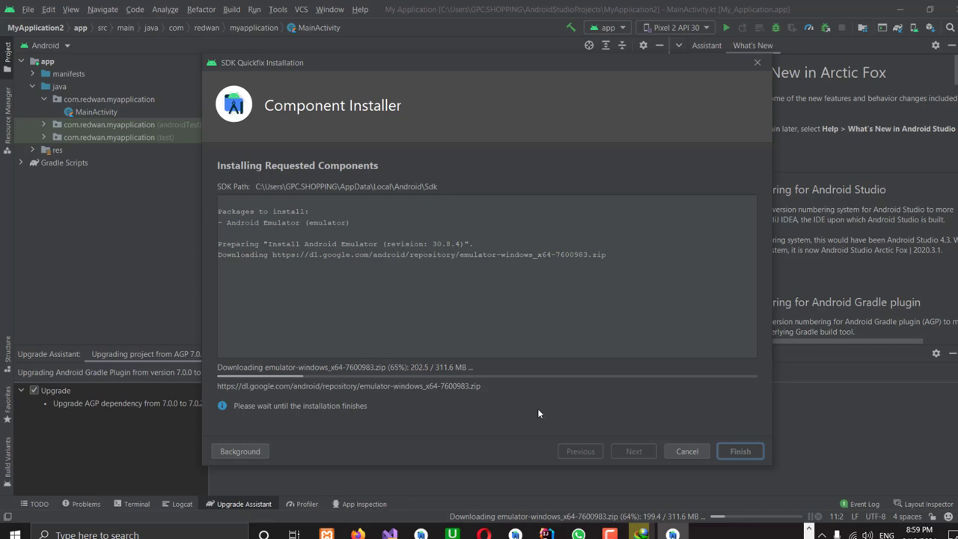
Step: Pin the running Android Studio to the taskbar and close the download manager's window from there
{"action": "right_click", "coordinate": [666, 530]}
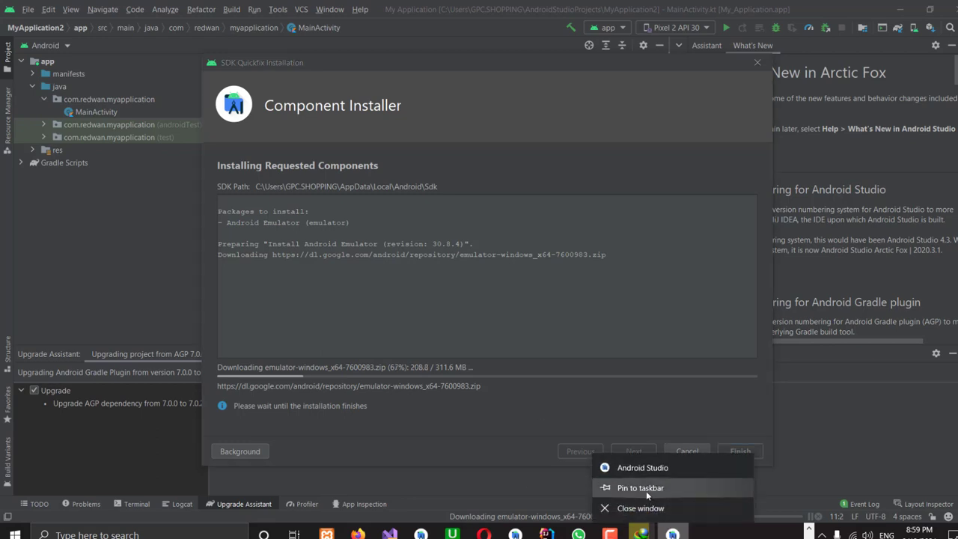
{"action": "left_click", "coordinate": [641, 488]}
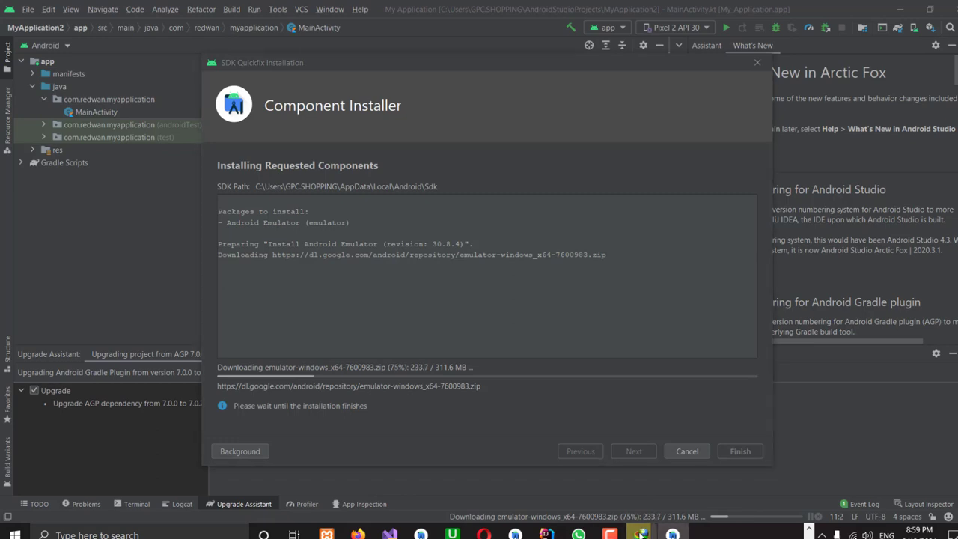
{"action": "right_click", "coordinate": [644, 529]}
{"action": "left_click", "coordinate": [633, 509]}
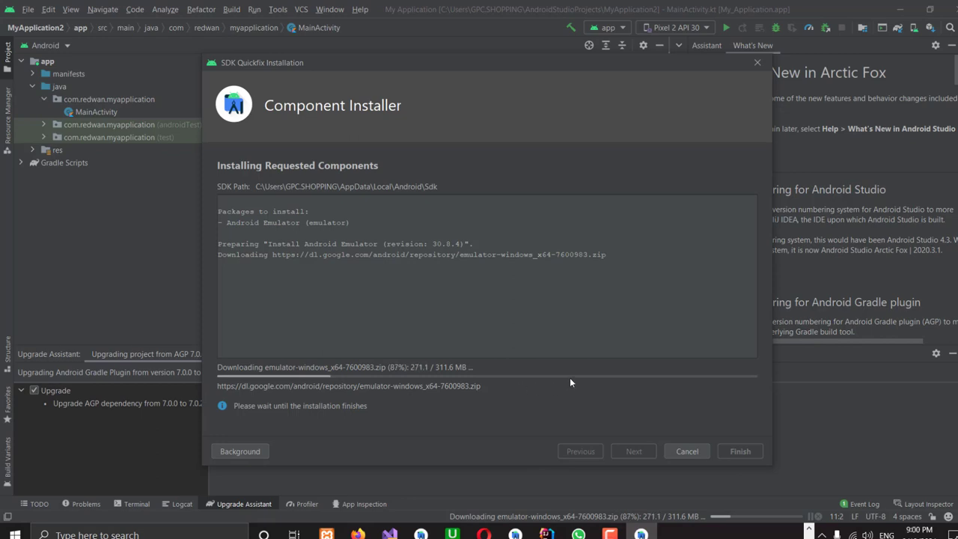
Step: Unpin the two older Android Studio shortcuts from the taskbar
{"action": "right_click", "coordinate": [514, 534]}
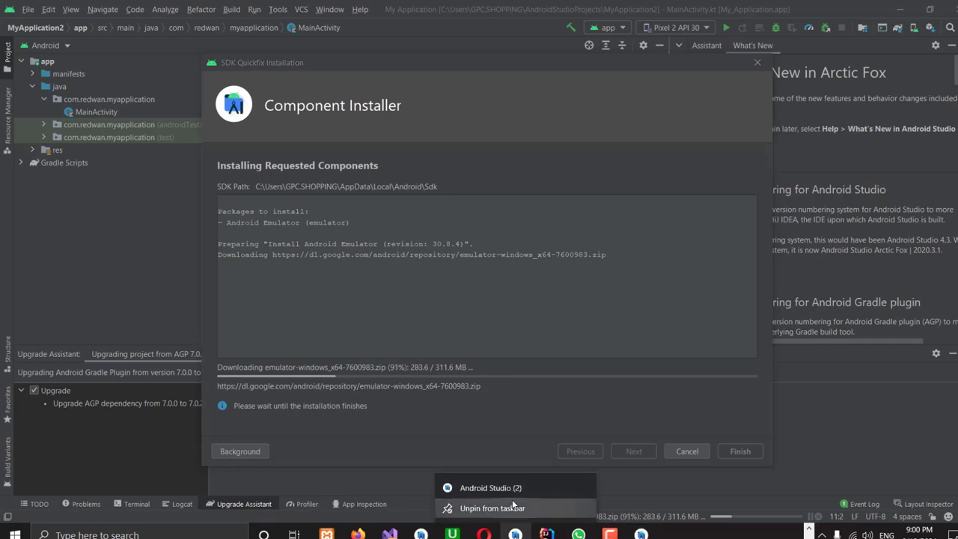
{"action": "left_click", "coordinate": [539, 509]}
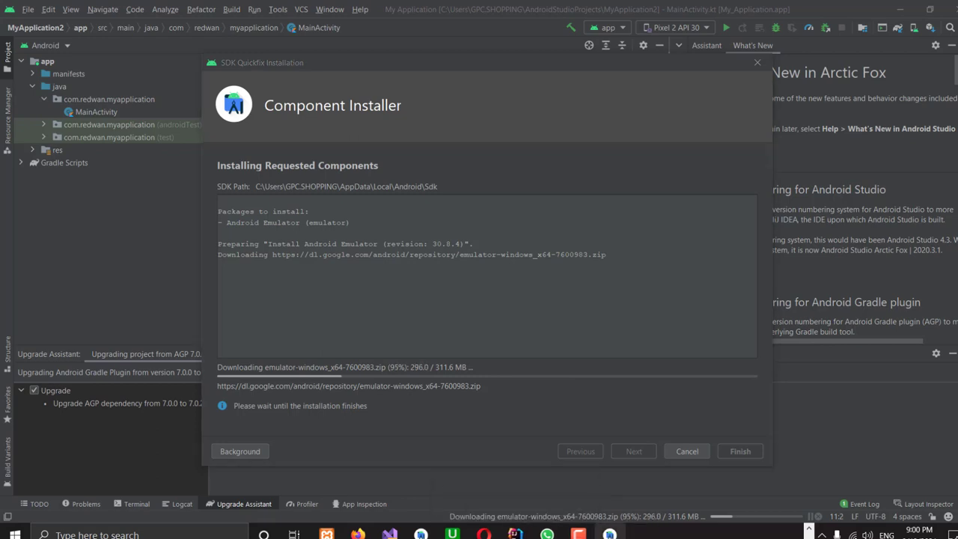
{"action": "right_click", "coordinate": [420, 534]}
{"action": "left_click", "coordinate": [396, 513]}
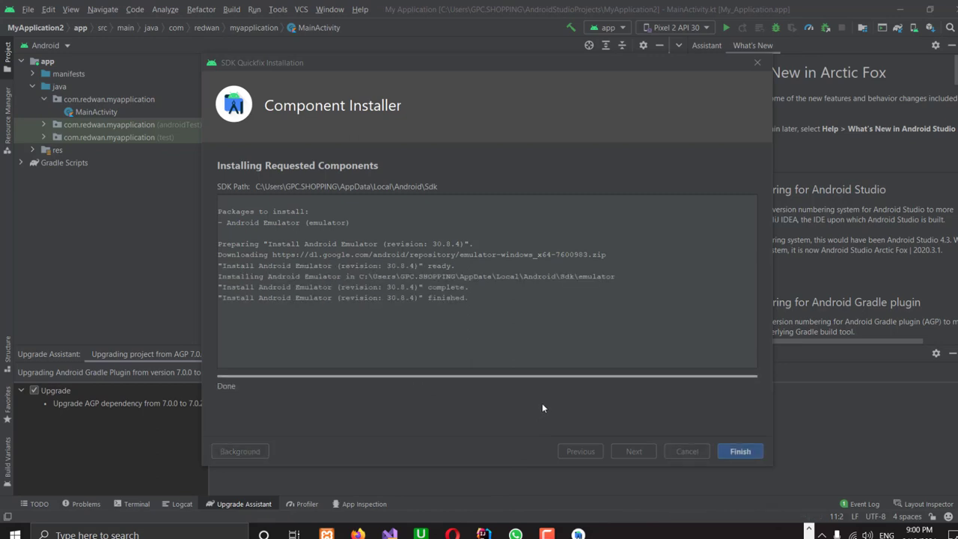
Step: Finish the emulator component installer and hide the Upgrade Assistant panel
{"action": "left_click", "coordinate": [739, 451]}
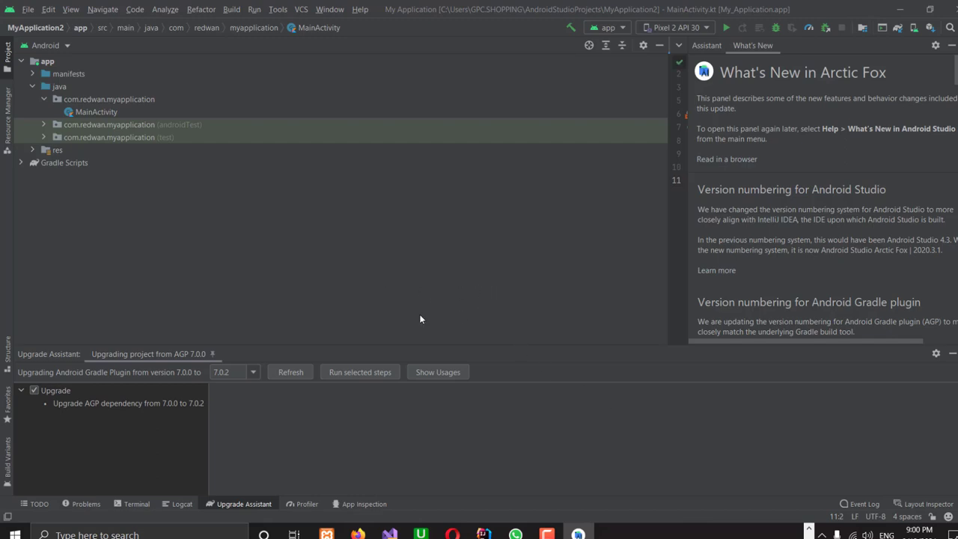
{"action": "left_click", "coordinate": [129, 354]}
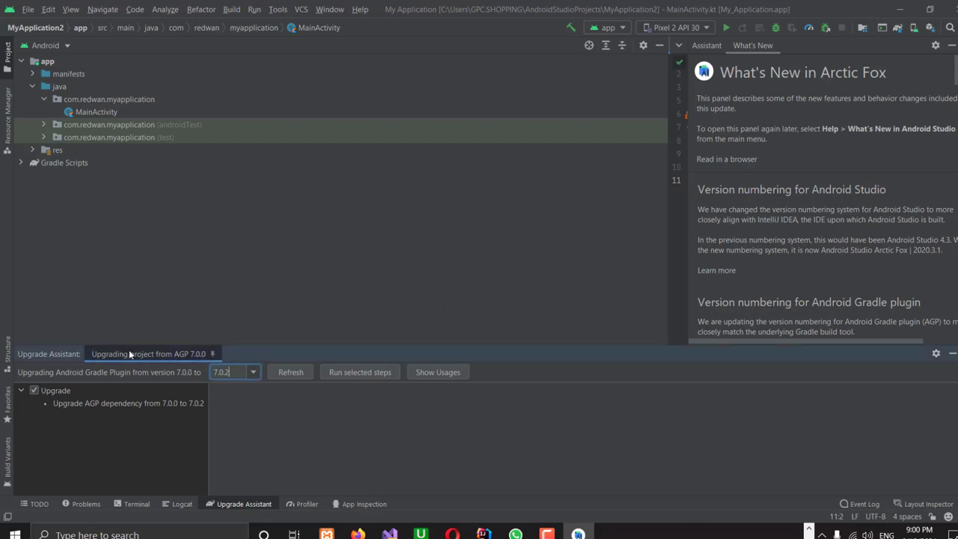
{"action": "left_click", "coordinate": [95, 354]}
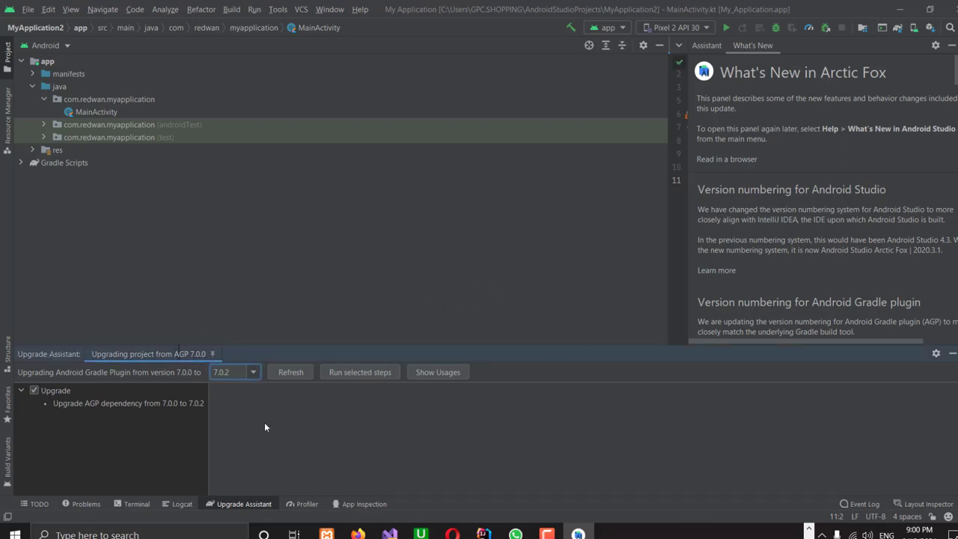
{"action": "left_click", "coordinate": [952, 353]}
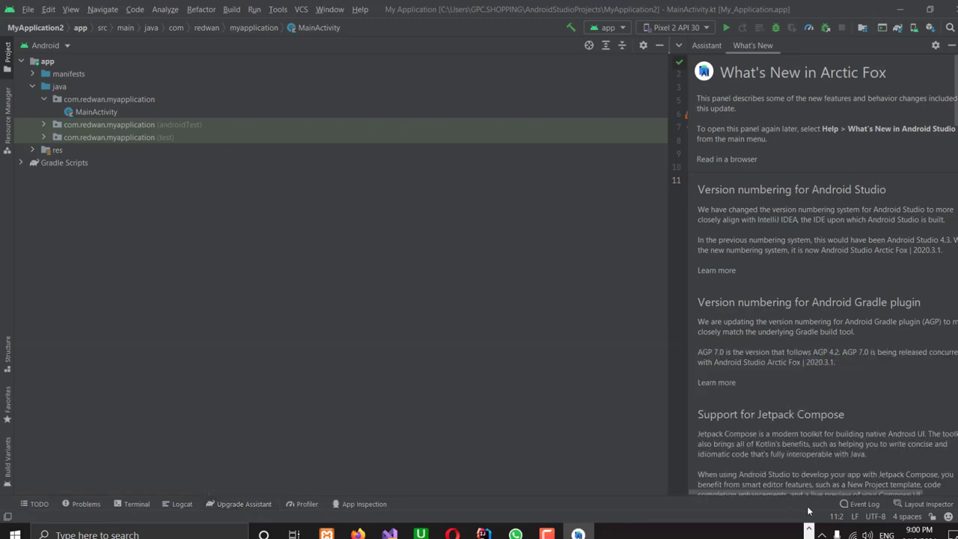
Step: View and hide the Layout Inspector, and highlight the emulator and Gradle plugin update entries in the Event Log
{"action": "left_click", "coordinate": [922, 503]}
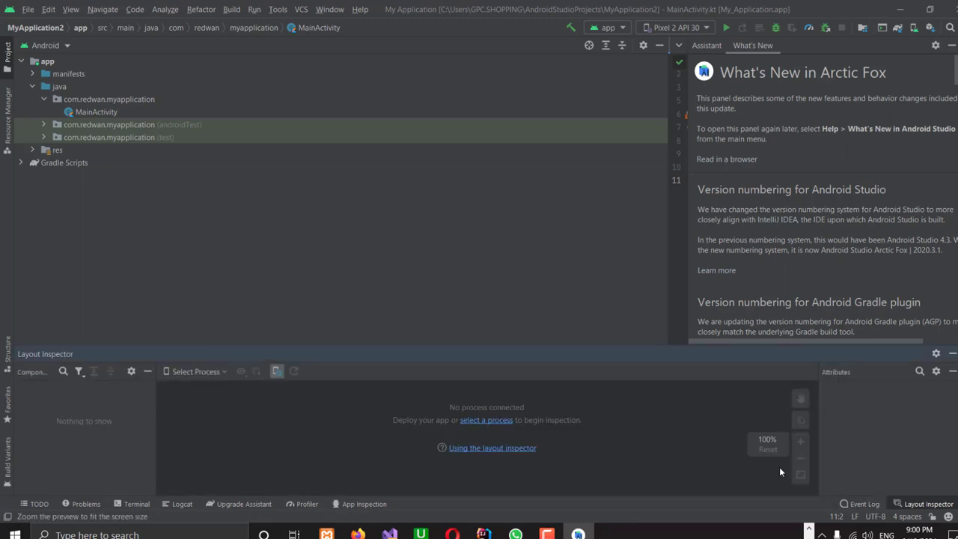
{"action": "left_click", "coordinate": [952, 353]}
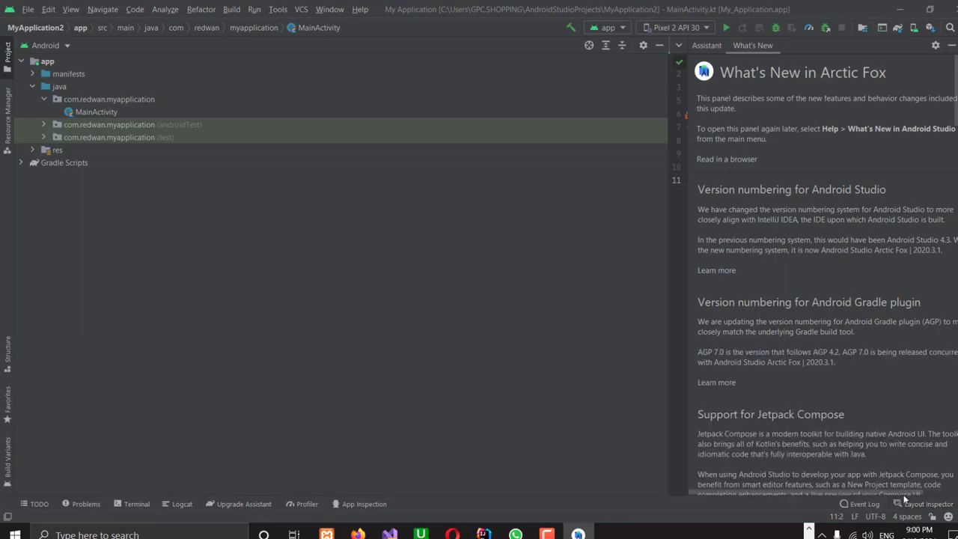
{"action": "left_click", "coordinate": [867, 504]}
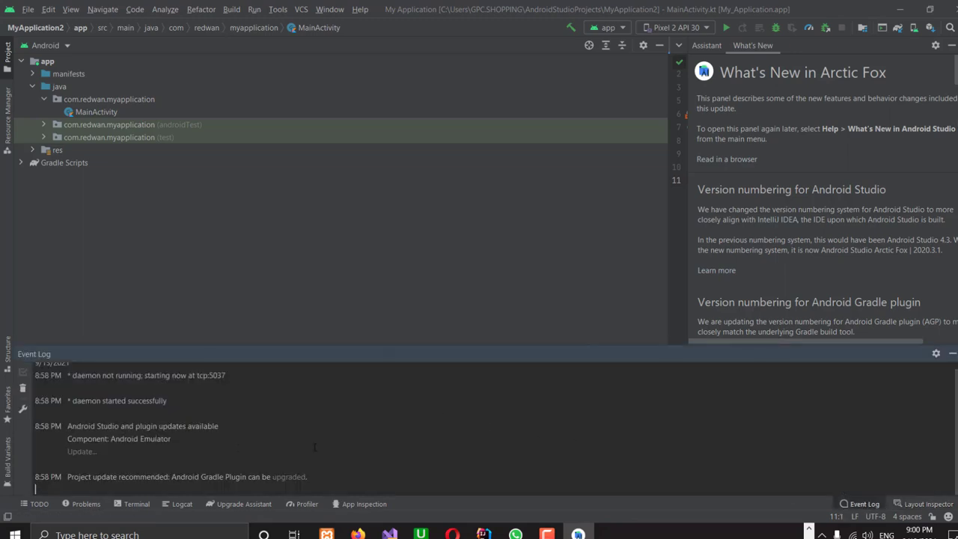
{"action": "left_click_drag", "start_coordinate": [68, 485], "coordinate": [30, 427]}
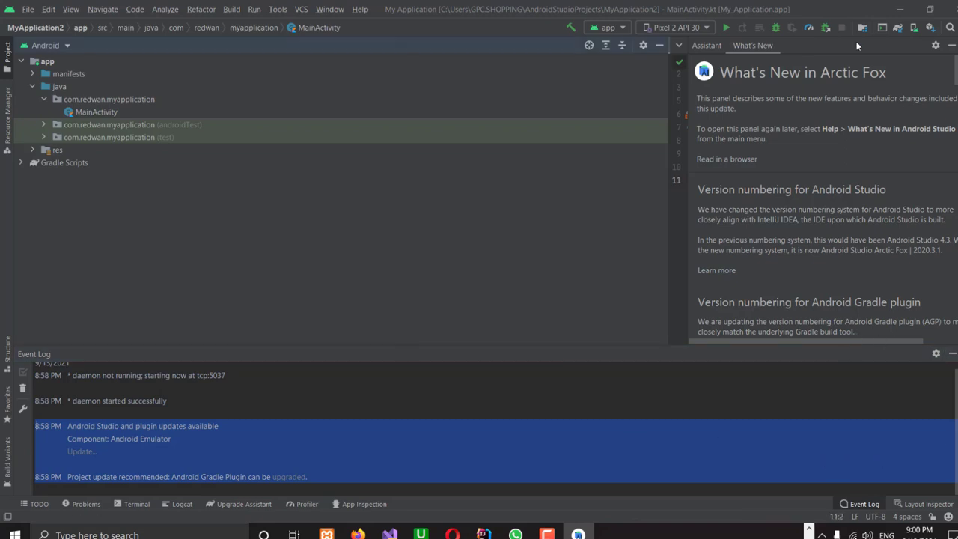
Step: Close Android Studio and confirm the exit
{"action": "left_click", "coordinate": [951, 8]}
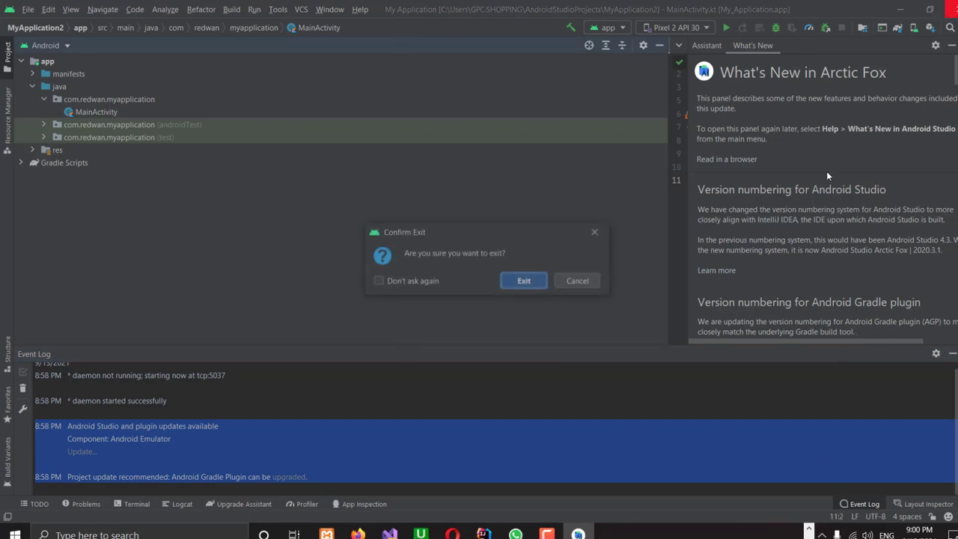
{"action": "left_click", "coordinate": [521, 281]}
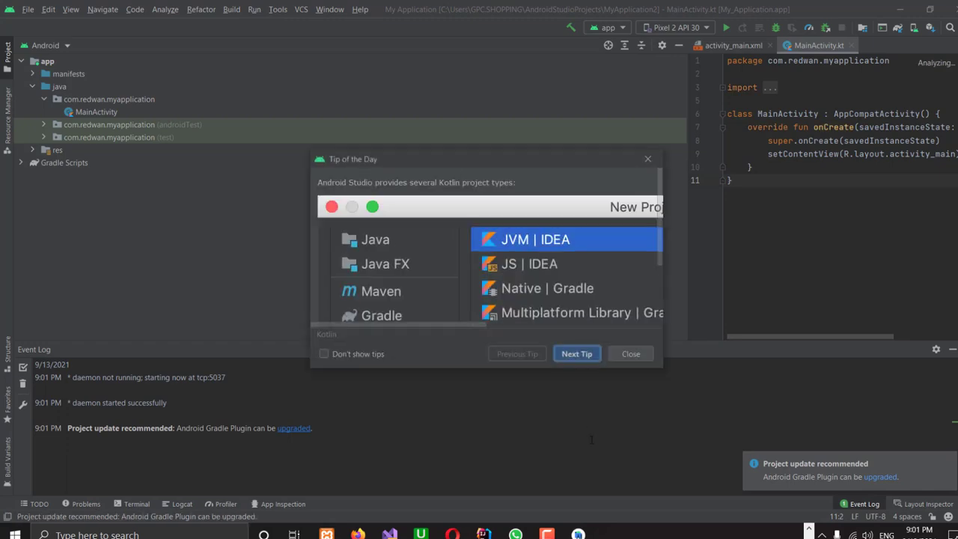
Step: Dismiss the tip of the day and begin the recommended Android Gradle Plugin upgrade to version 7.0.2
{"action": "left_click", "coordinate": [631, 354]}
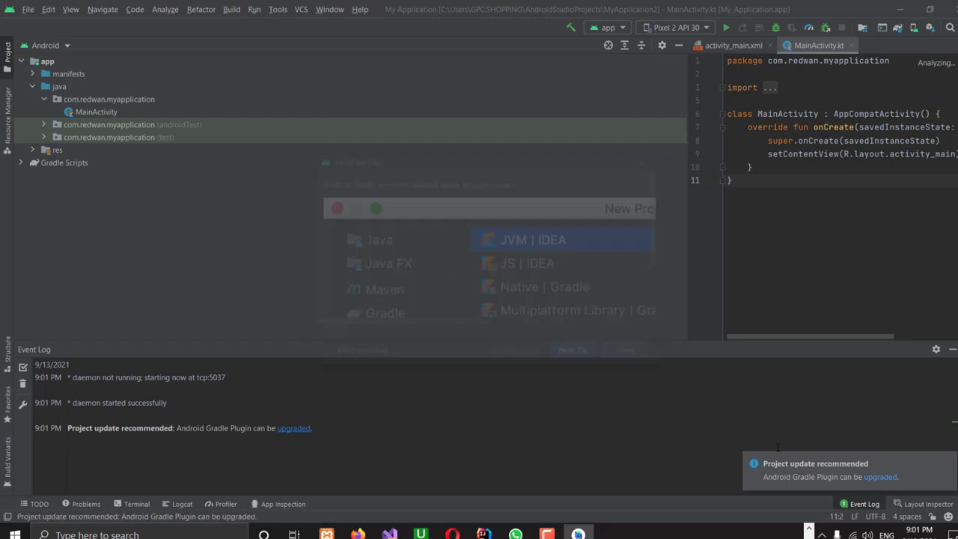
{"action": "left_click", "coordinate": [880, 477]}
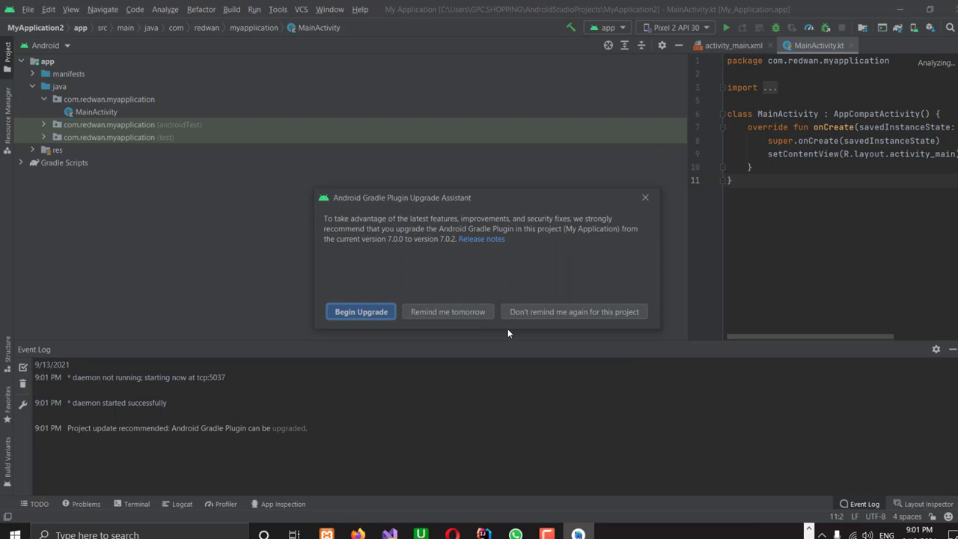
{"action": "left_click", "coordinate": [355, 312]}
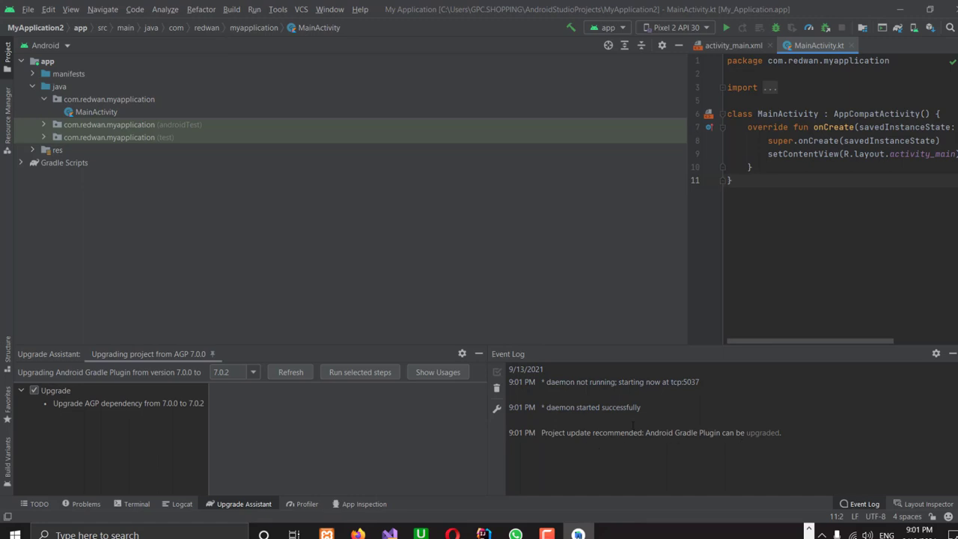
Step: Review the Event Log entries, refresh the Upgrade Assistant and read the description of the AGP dependency upgrade
{"action": "left_click_drag", "start_coordinate": [782, 433], "coordinate": [548, 380]}
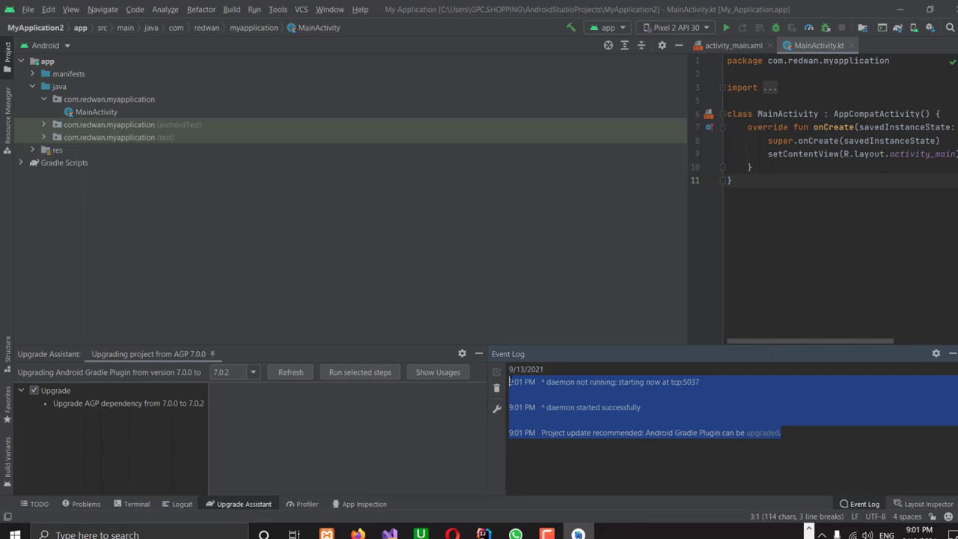
{"action": "left_click", "coordinate": [617, 464]}
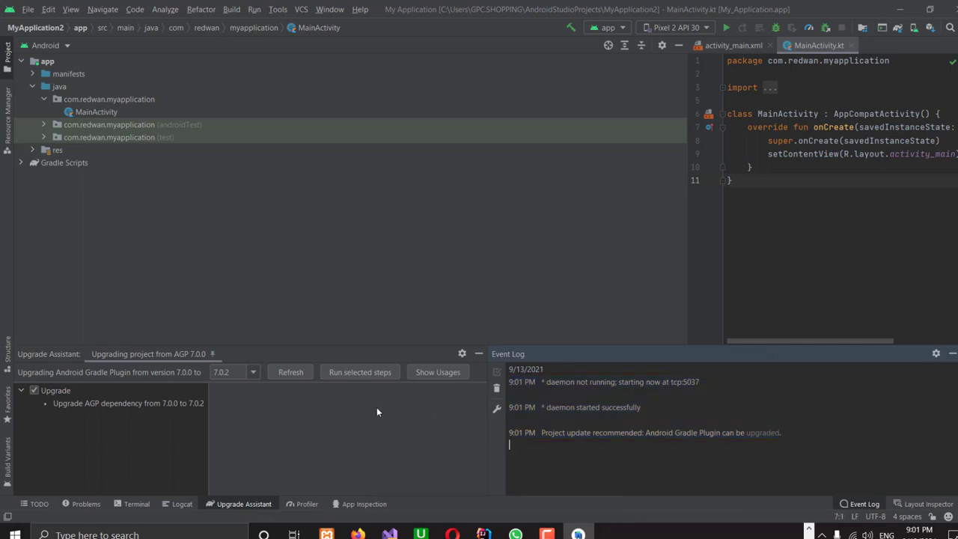
{"action": "left_click", "coordinate": [298, 372]}
{"action": "left_click", "coordinate": [185, 404]}
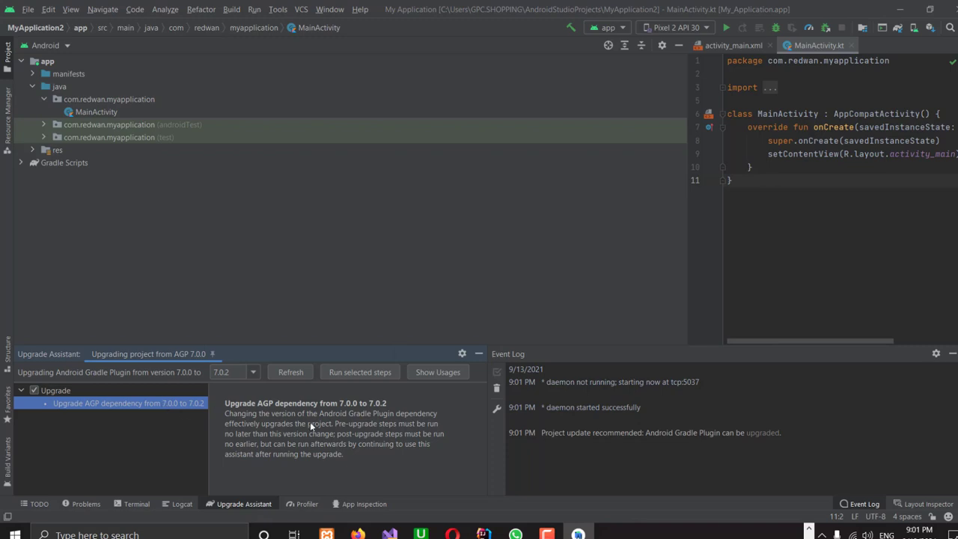
{"action": "left_click_drag", "start_coordinate": [228, 417], "coordinate": [340, 456]}
{"action": "left_click", "coordinate": [289, 420]}
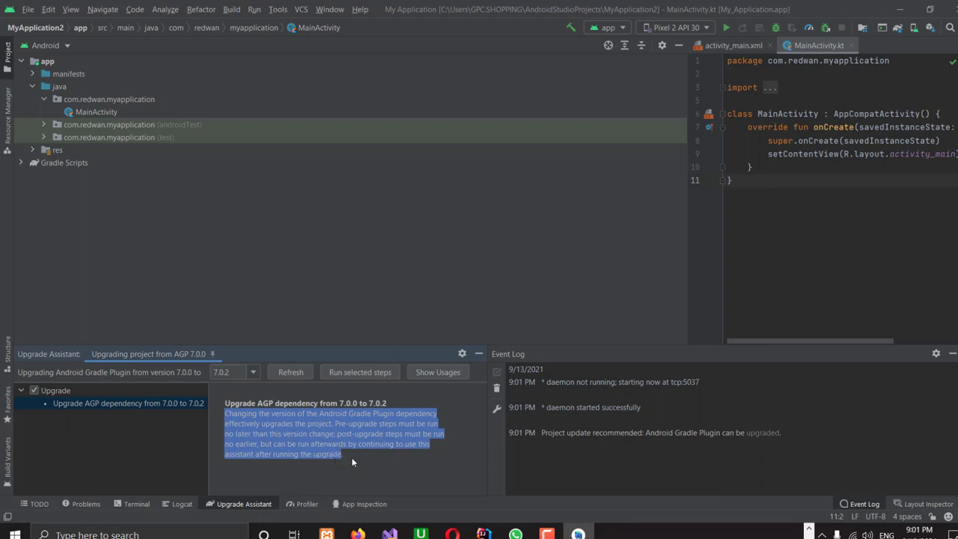
{"action": "left_click", "coordinate": [509, 444]}
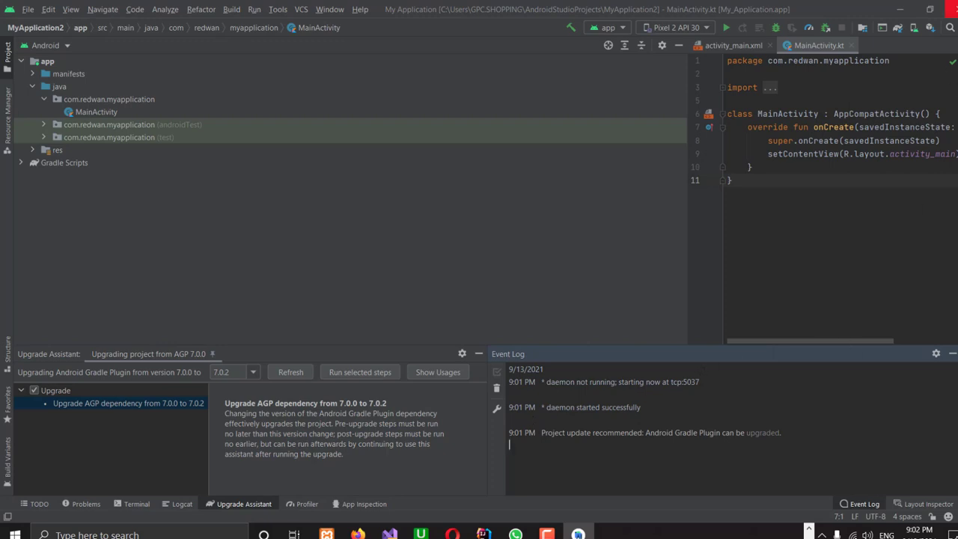
Step: Exit Android Studio and confirm
{"action": "left_click", "coordinate": [949, 9]}
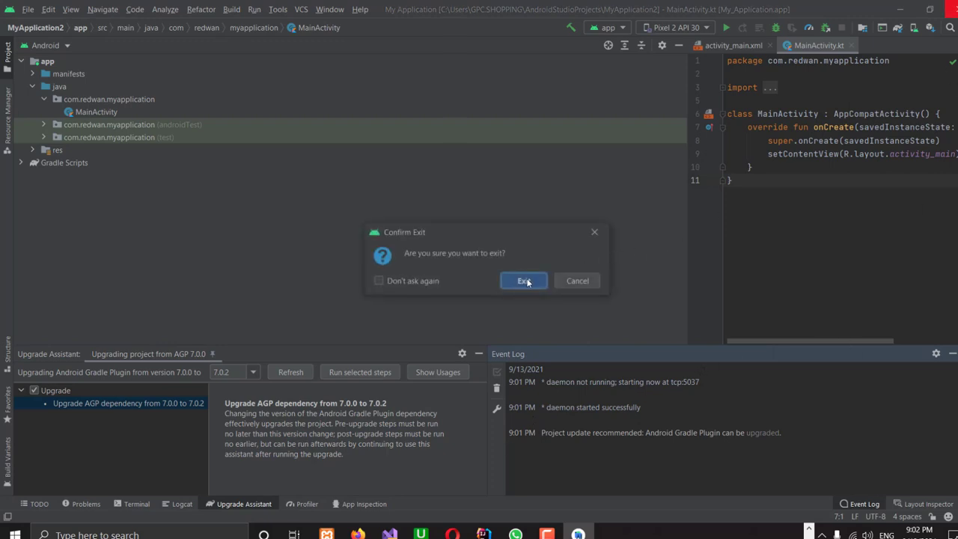
{"action": "left_click", "coordinate": [527, 281]}
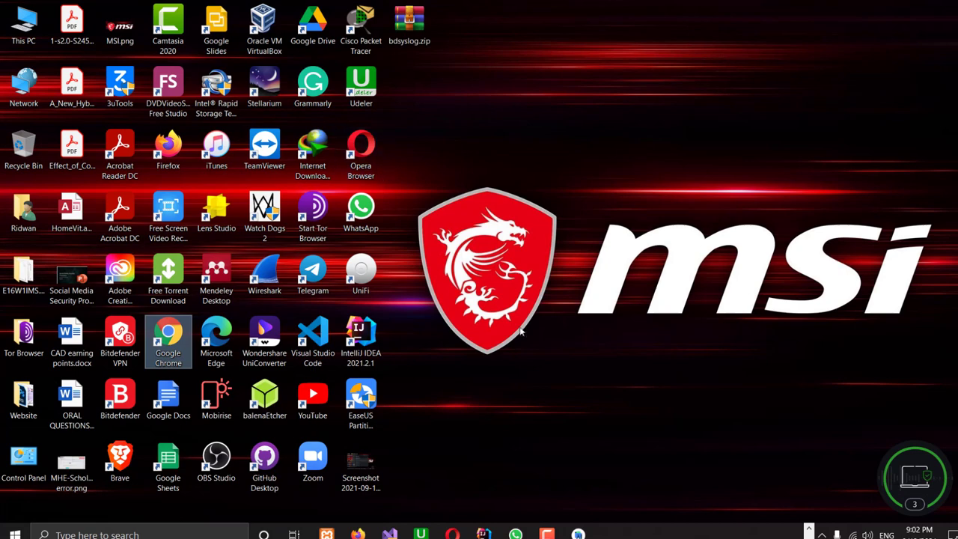
{"action": "left_click", "coordinate": [524, 343]}
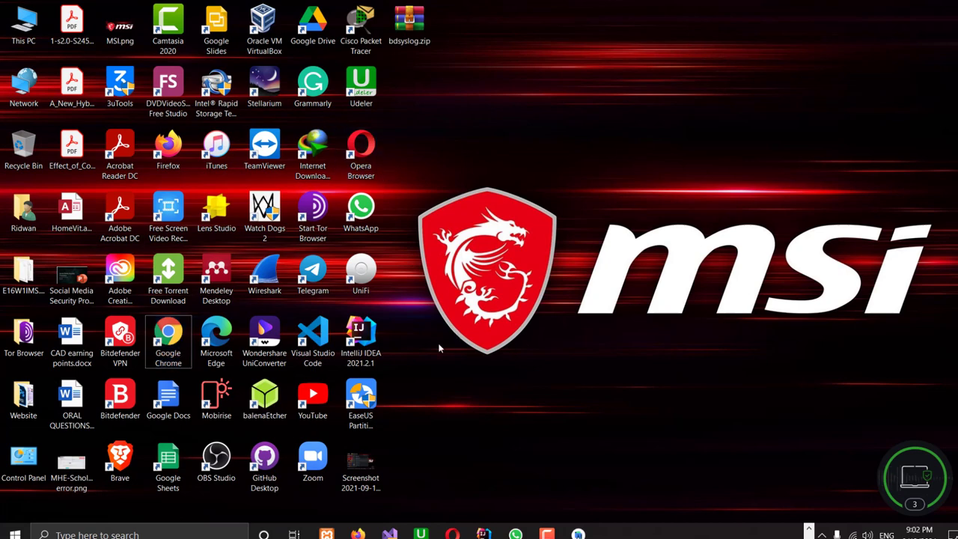
{"action": "key", "text": "a"}
{"action": "key", "text": "a"}
{"action": "key", "text": "a"}
{"action": "key", "text": "a"}
{"action": "key", "text": "a"}
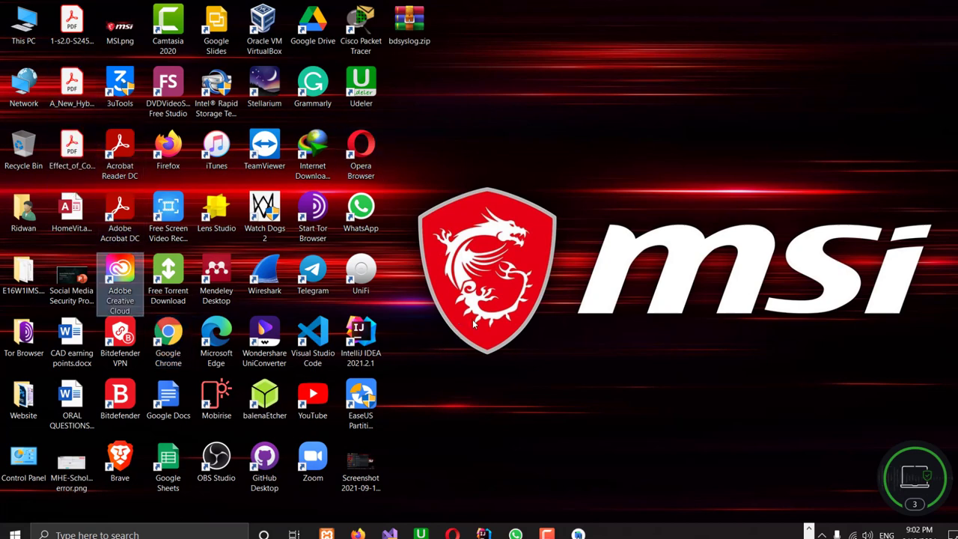
{"action": "left_click", "coordinate": [516, 325]}
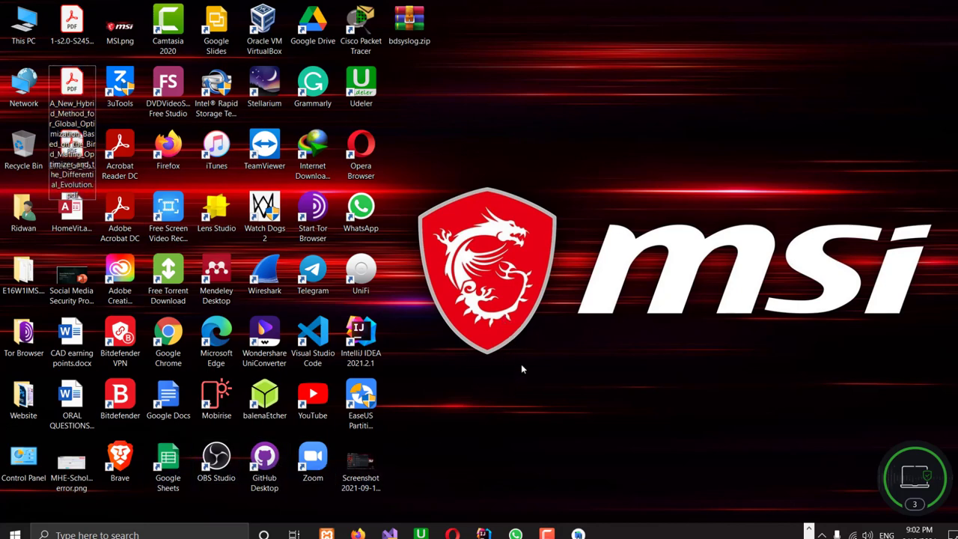
Step: Search Windows for "android" and launch Android Studio
{"action": "key", "text": "super"}
{"action": "type", "text": "an"}
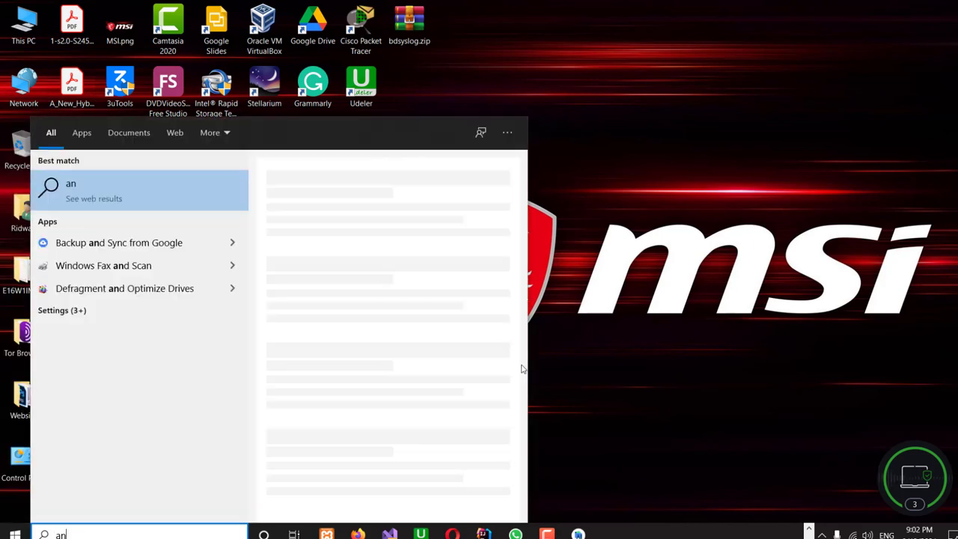
{"action": "type", "text": "droid"}
{"action": "key", "text": "Return"}
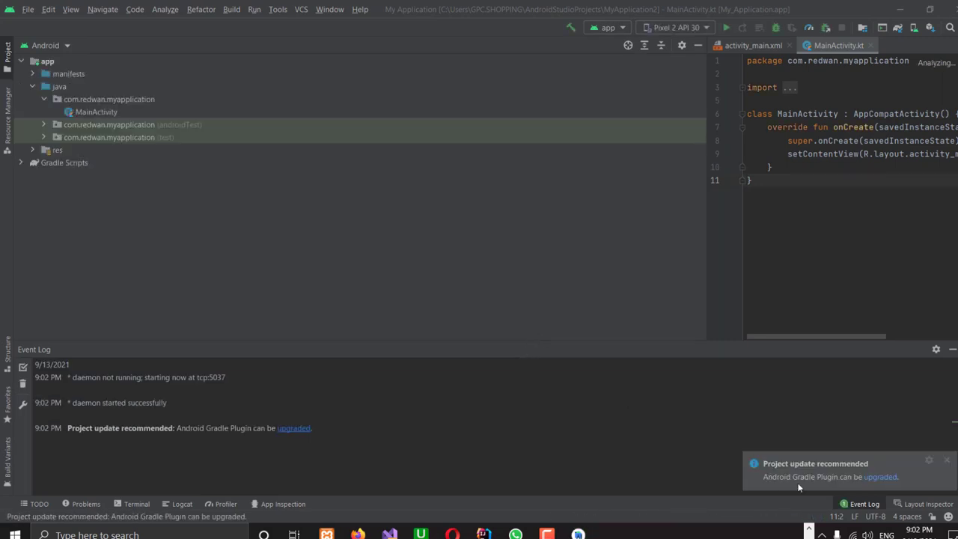
Step: Begin the recommended Android Gradle Plugin upgrade to 7.0.2 and run its selected steps
{"action": "left_click", "coordinate": [868, 483]}
{"action": "left_click", "coordinate": [364, 309]}
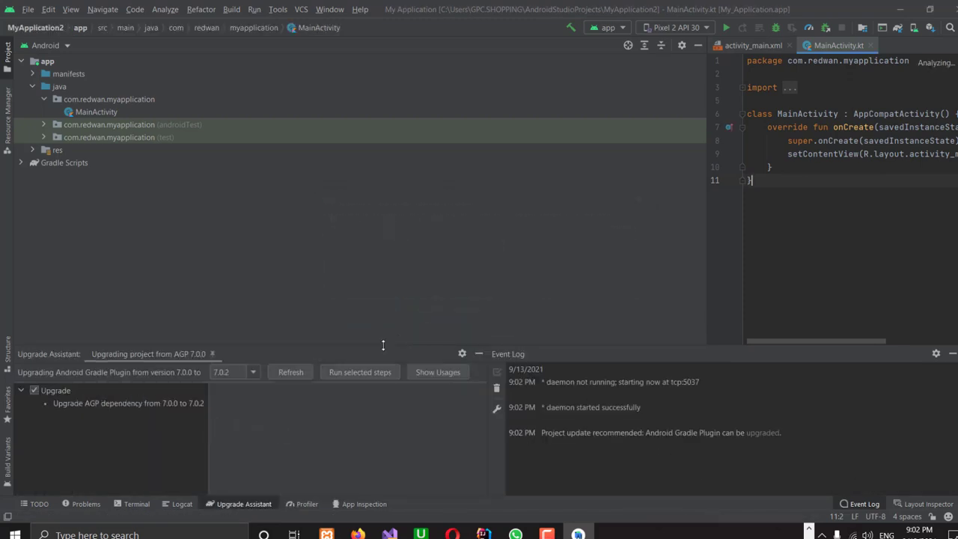
{"action": "left_click", "coordinate": [337, 374]}
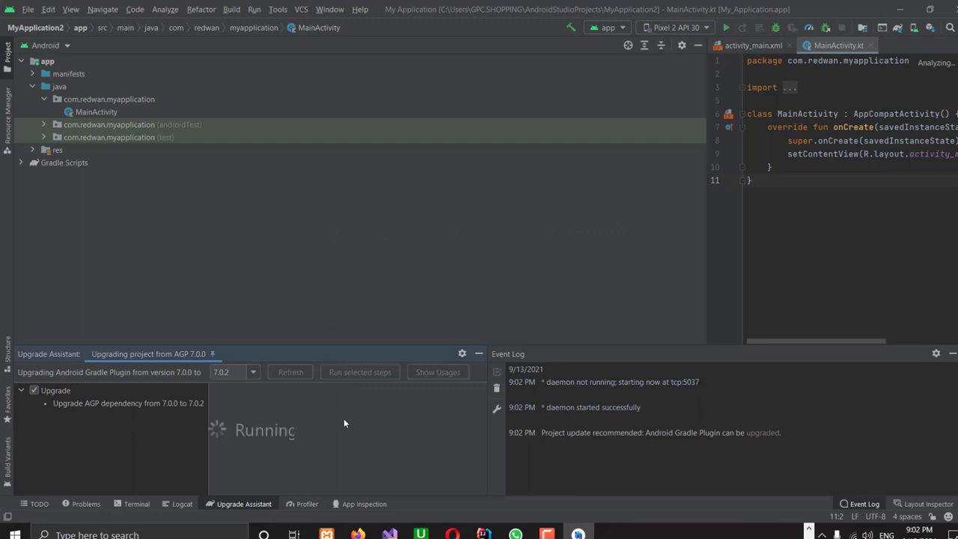